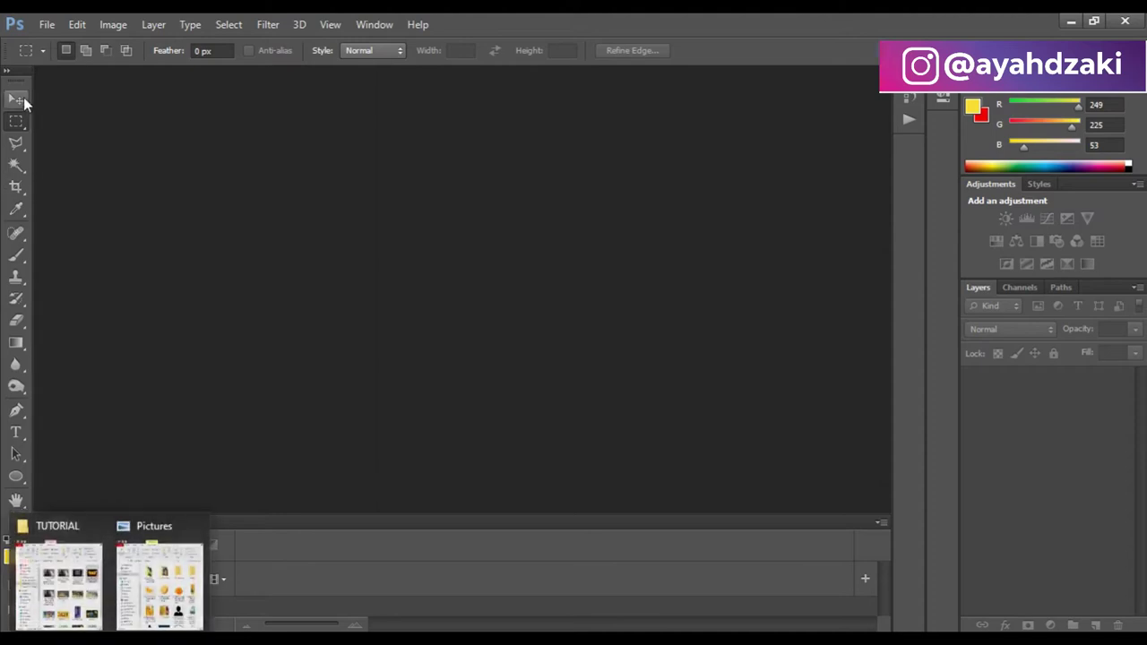
Open the Tronest orange juice can photo from the Pictures folder in Photoshop.
key(v)
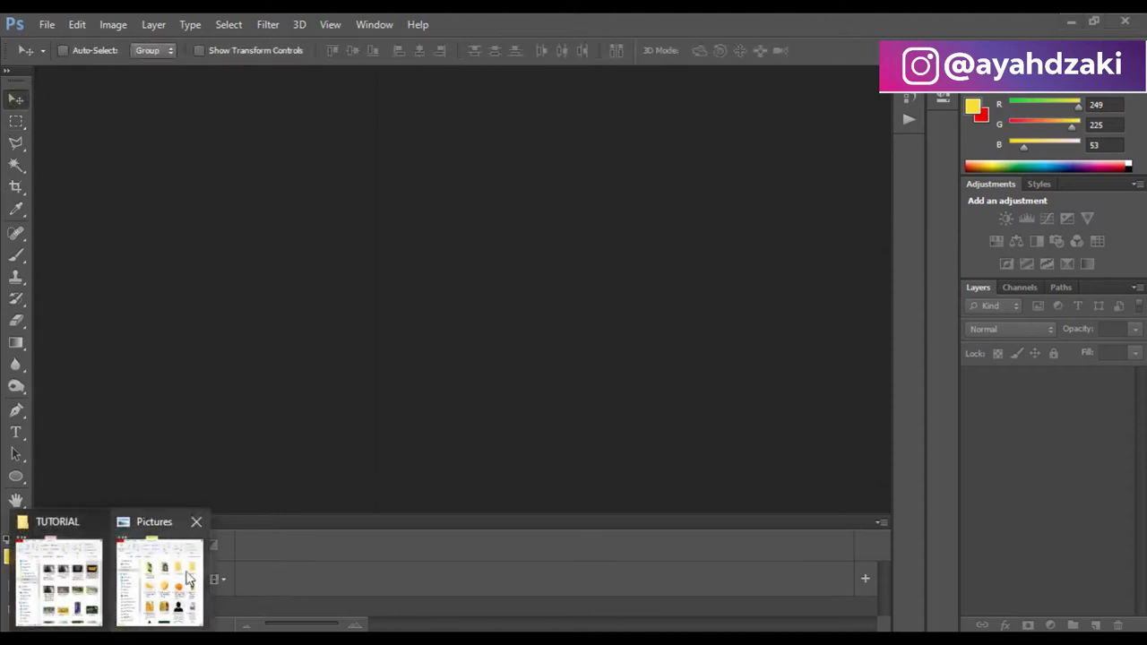
click(156, 573)
drag(1124, 394, 442, 256)
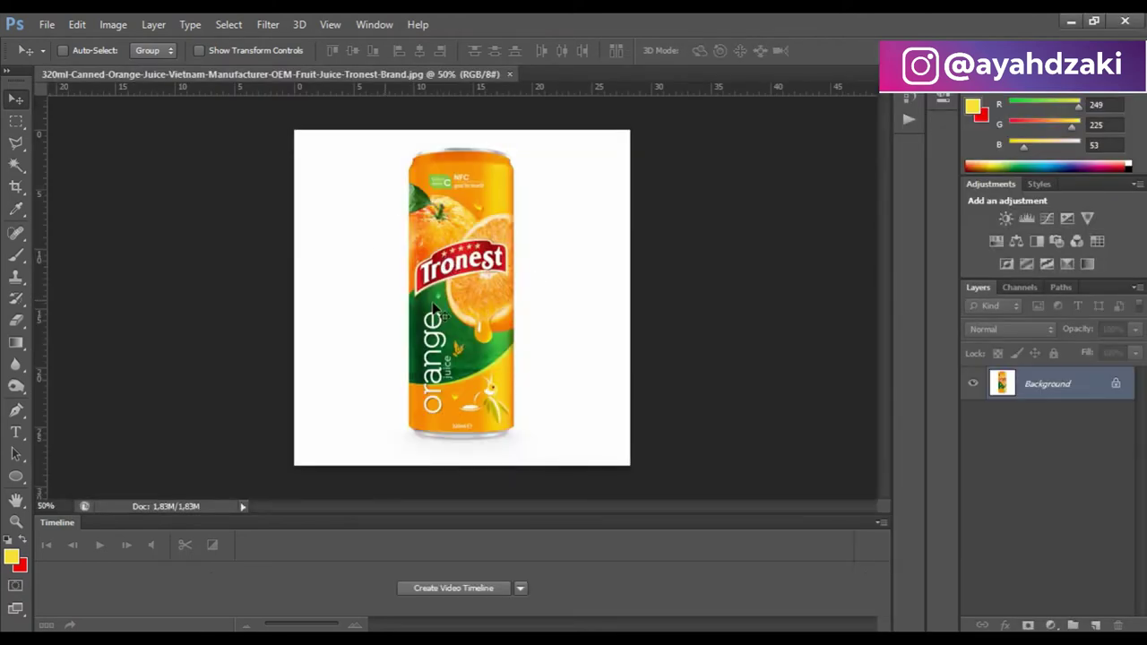
scroll(529, 196, up, 4)
scroll(530, 196, down, 3)
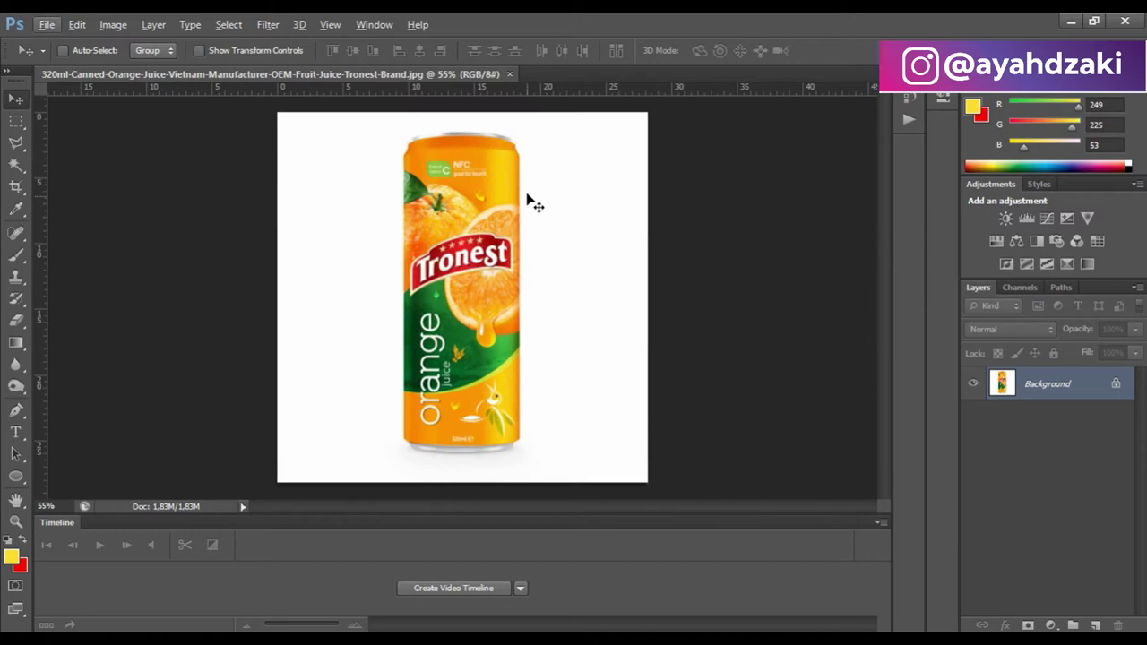
click(48, 25)
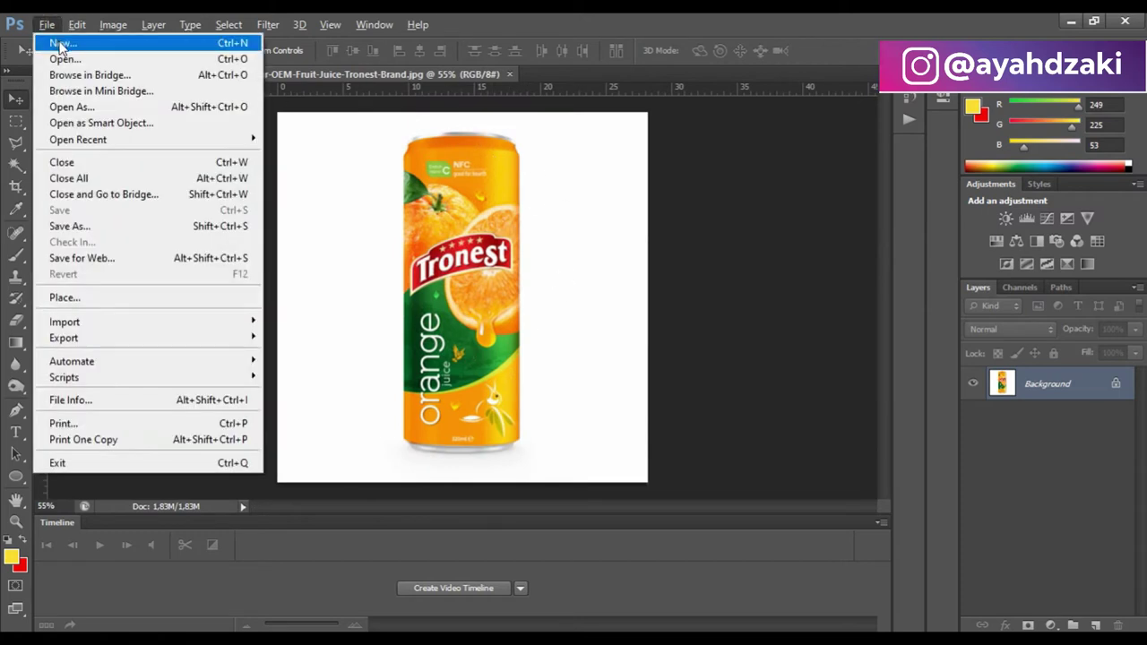
click(604, 170)
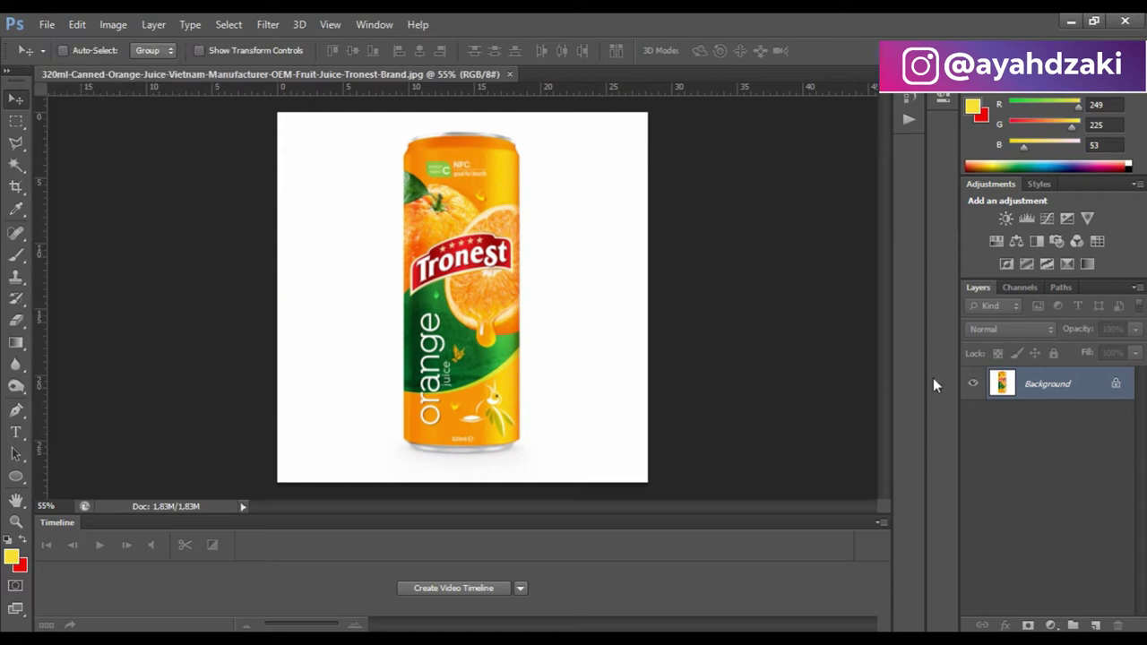
Duplicate the background to Layer 1 and Magic Wand-select the white background.
key(ctrl+j)
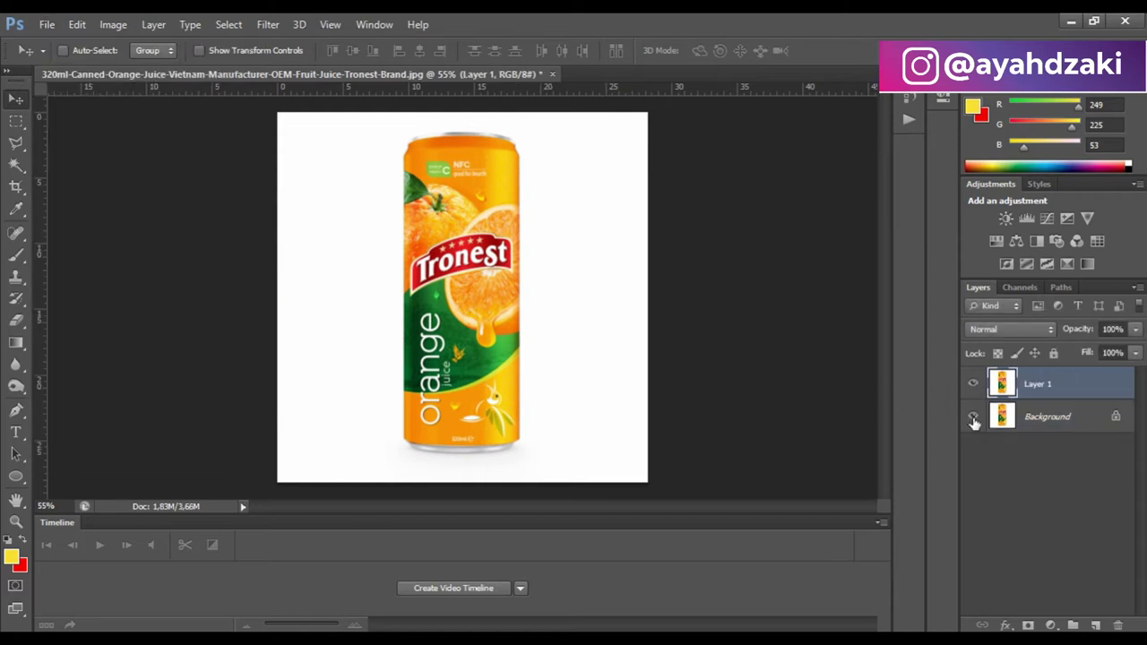
click(12, 166)
click(11, 169)
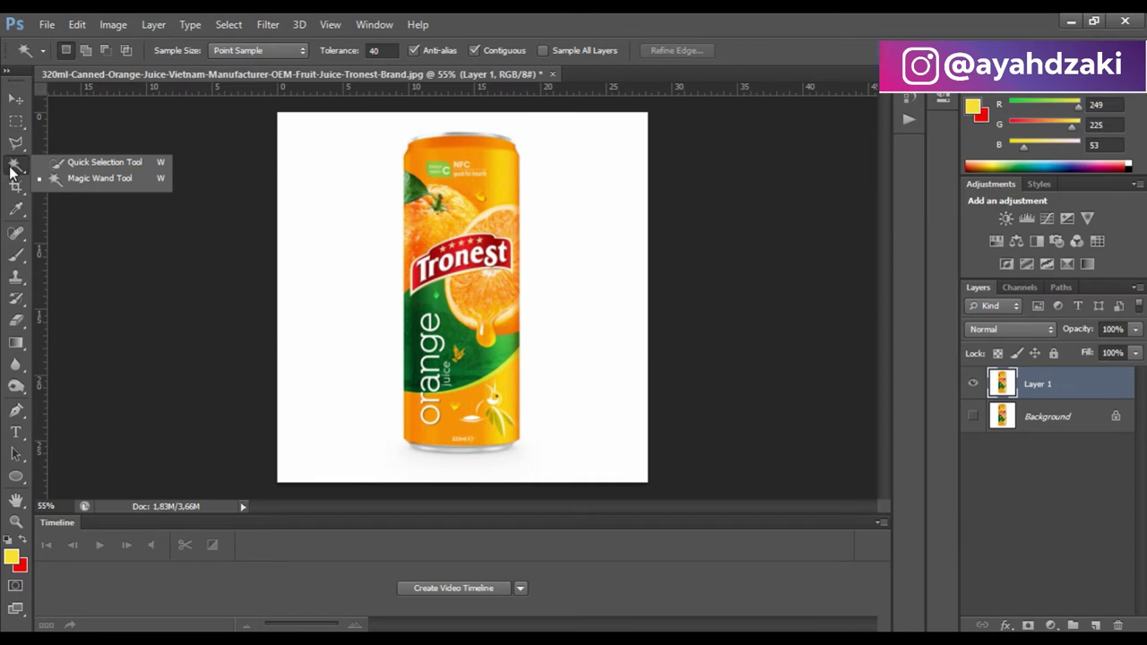
click(104, 180)
click(354, 215)
Invert the selection and delete the white background, leaving the can on transparency.
key(ctrl+shift+i)
key(l)
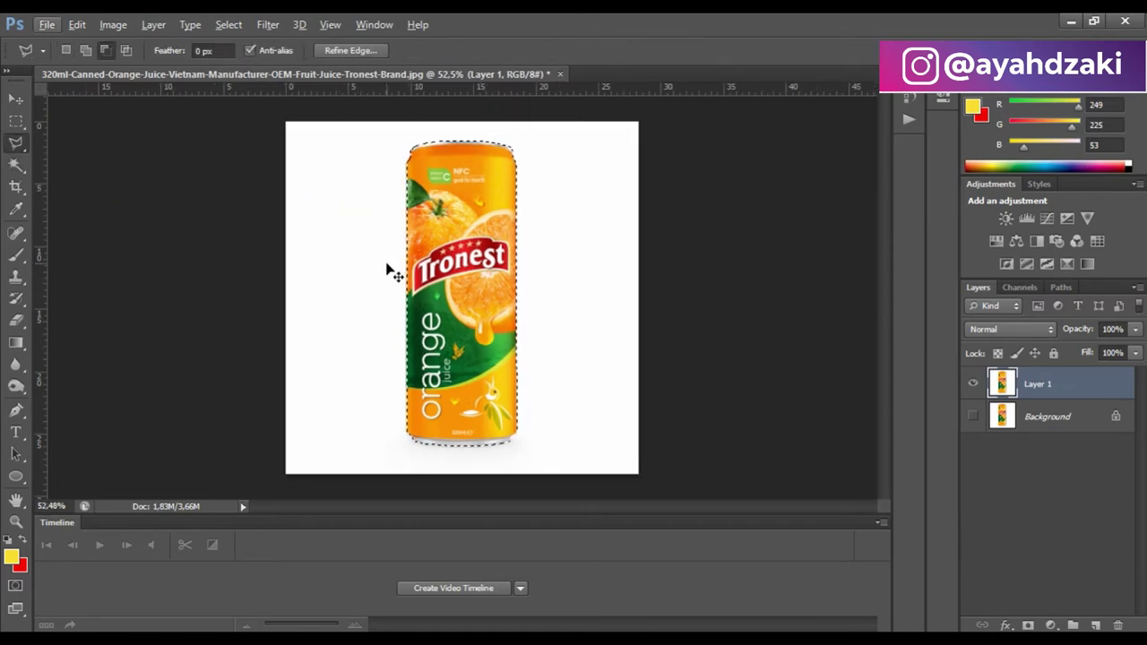
click(240, 25)
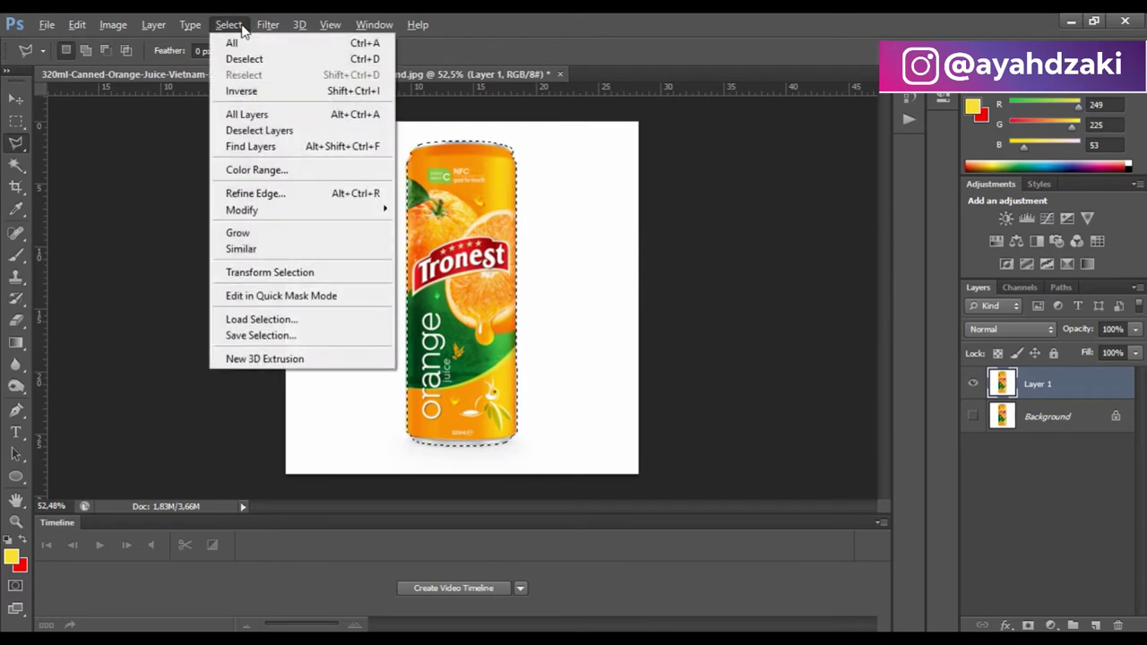
click(241, 90)
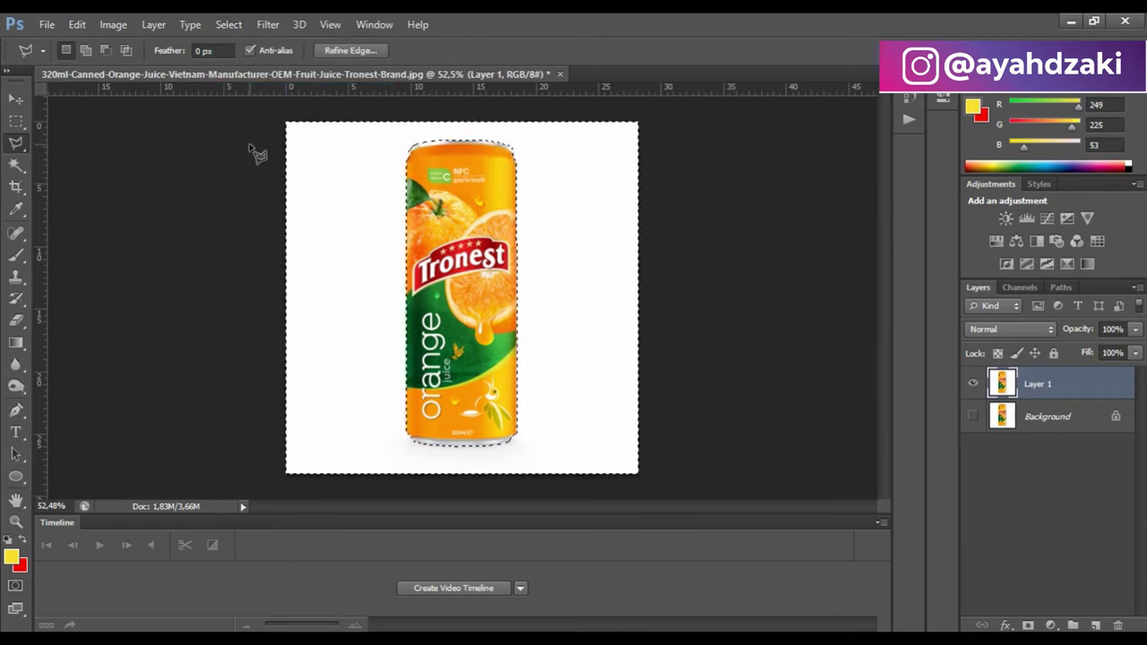
key(Delete)
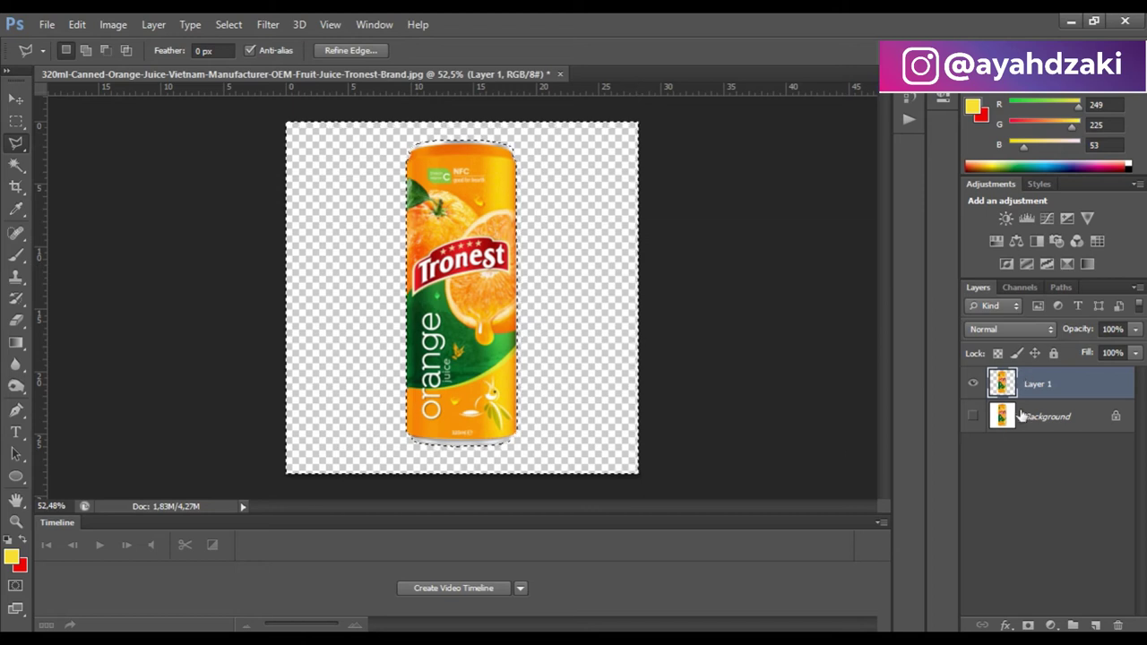
click(15, 121)
Create a new 1080 × 1080 px, 72 ppi, RGB document with a transparent background.
click(328, 208)
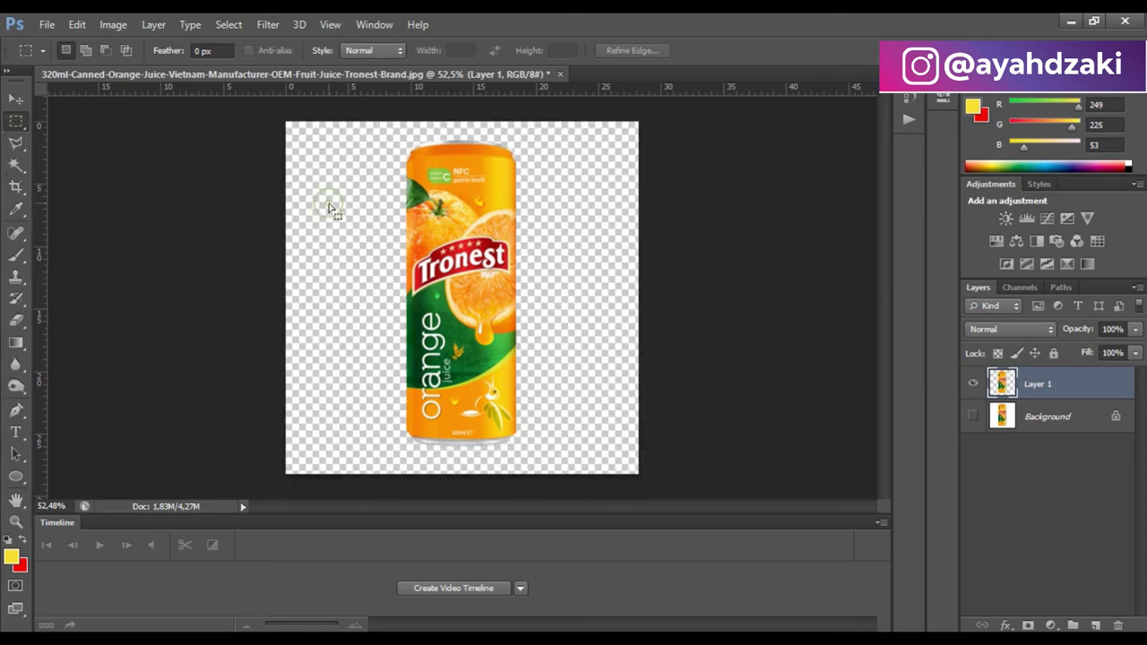
click(15, 98)
click(49, 25)
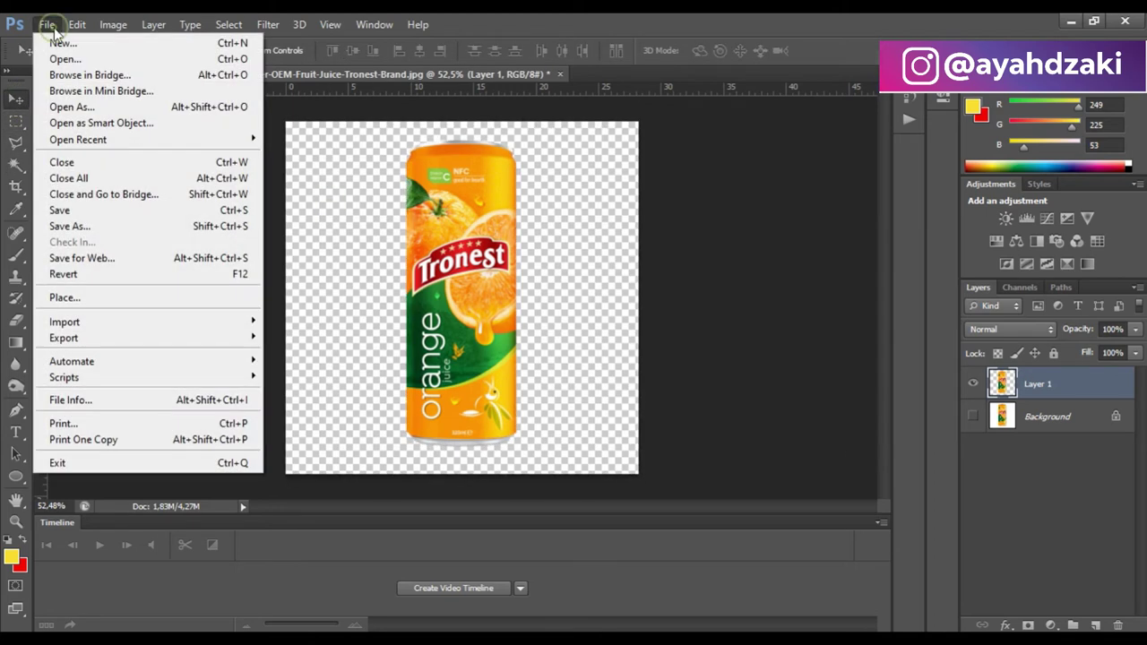
click(62, 43)
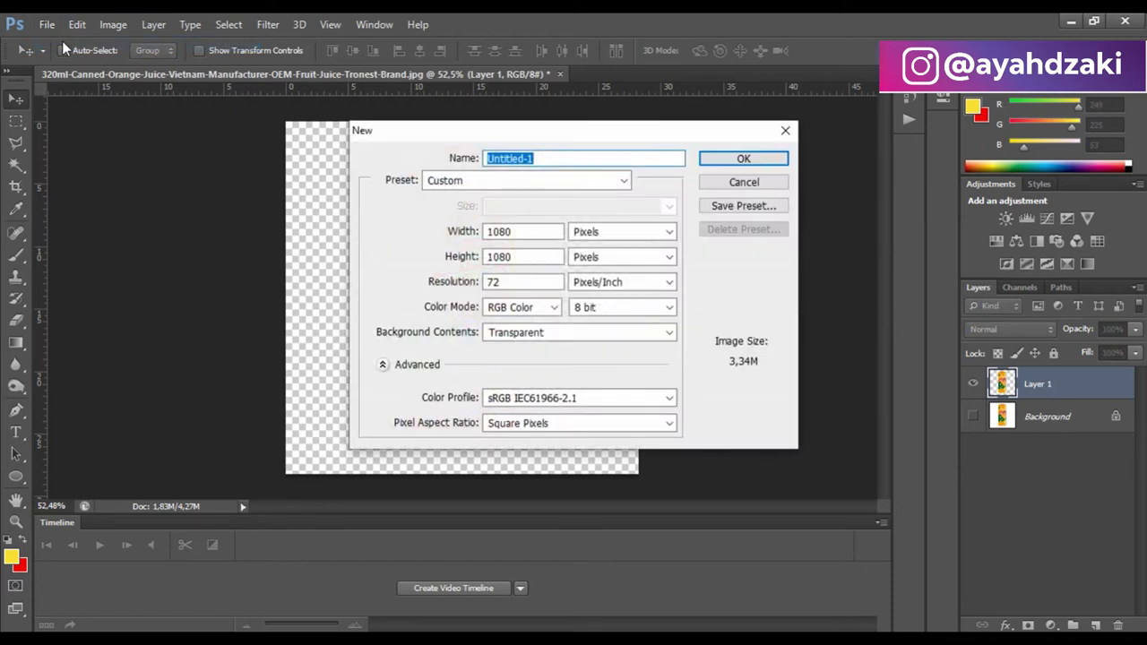
click(533, 281)
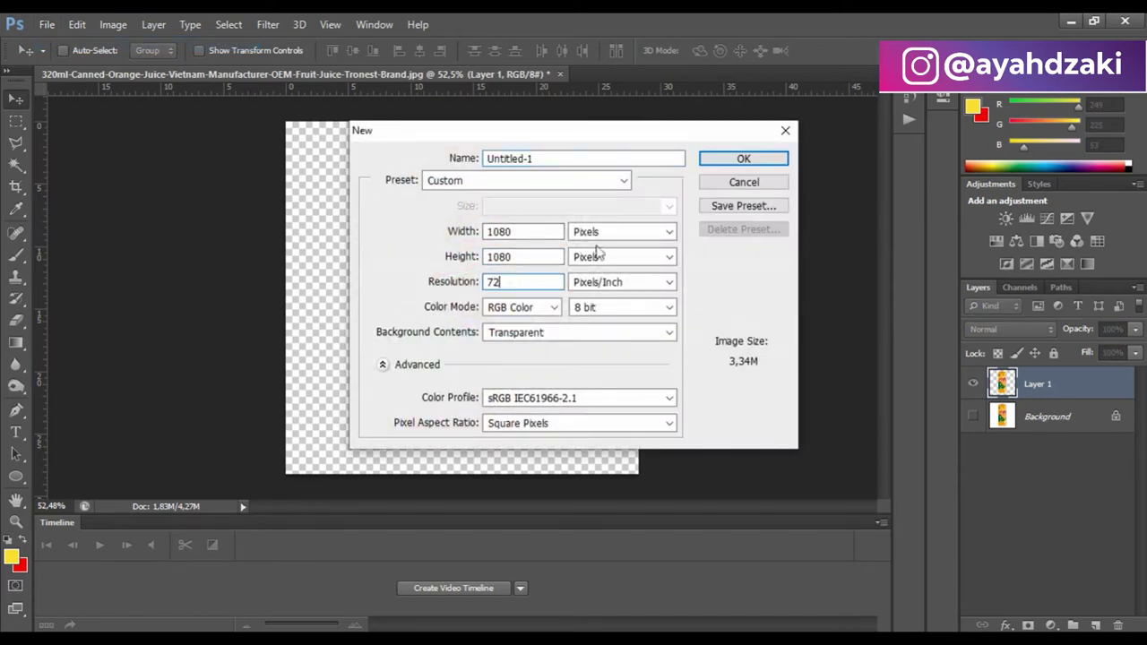
click(528, 306)
click(727, 161)
click(729, 161)
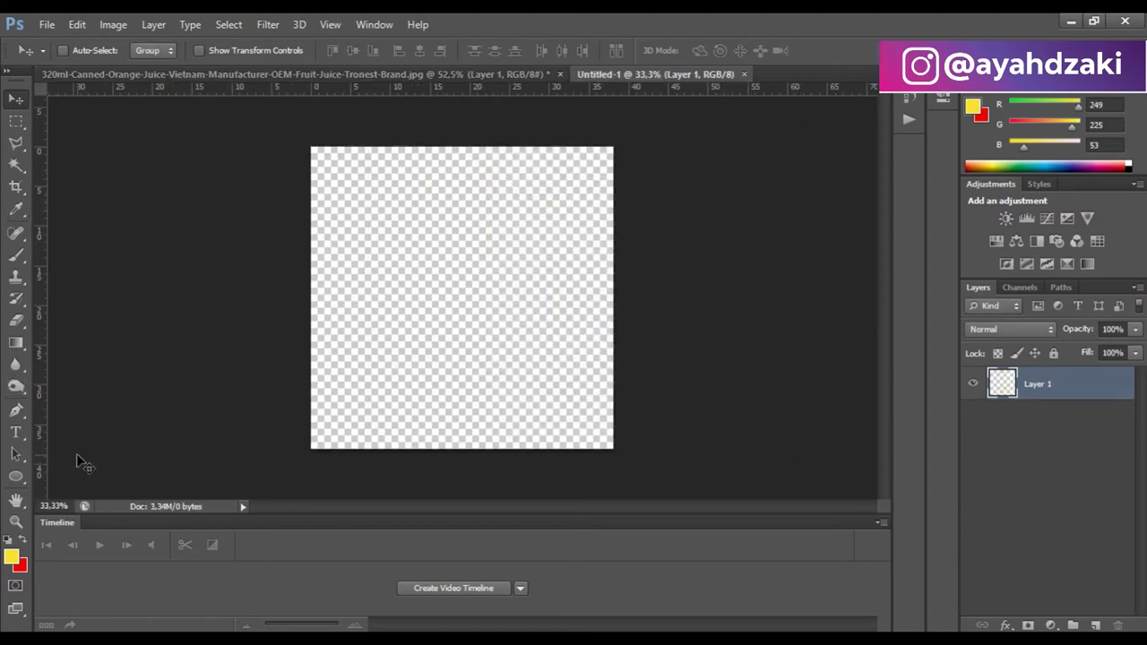
Set the foreground colour to orange ff7e00 and fill Layer 1 with it.
click(12, 556)
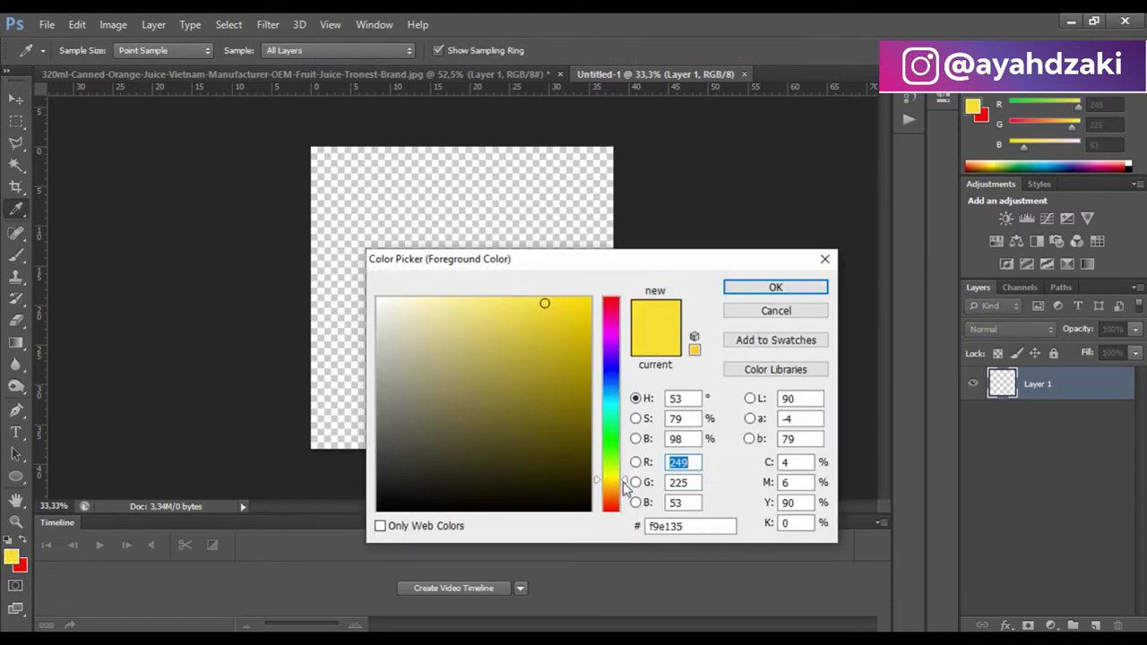
drag(625, 484, 625, 477)
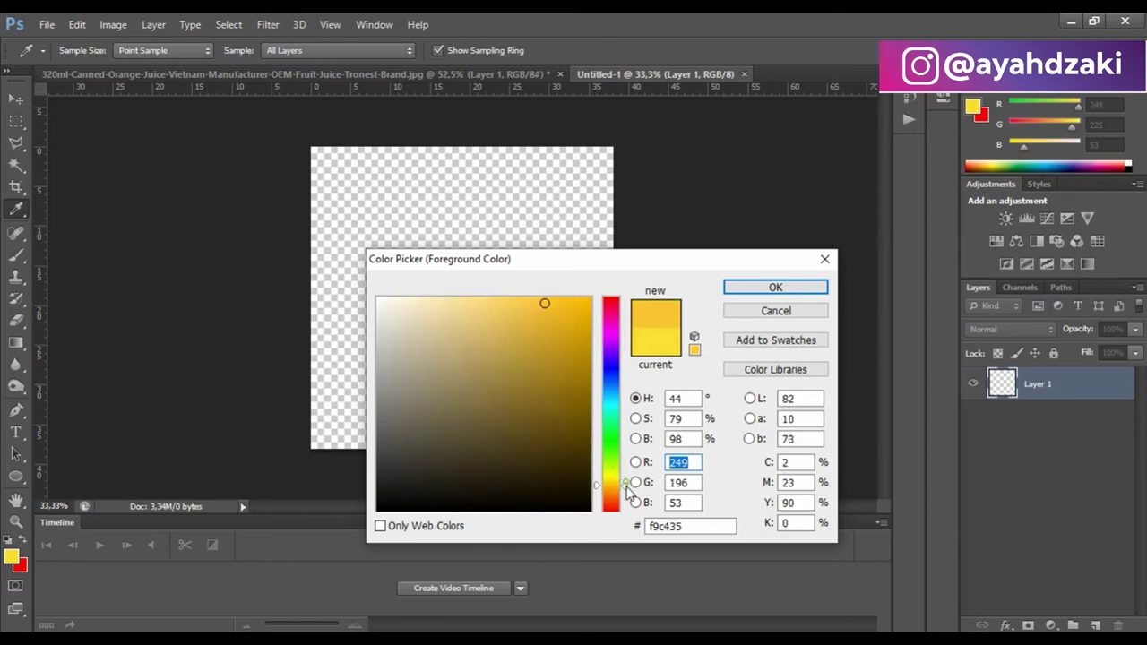
click(545, 371)
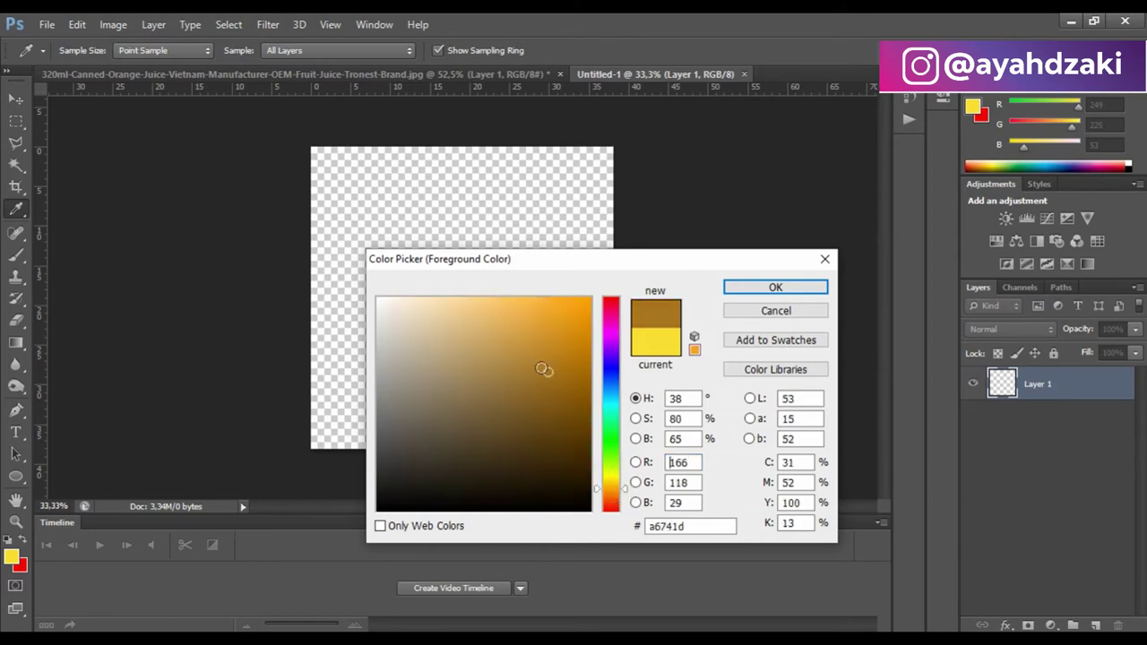
mouse_move(625, 489)
mouse_down()
mouse_move(632, 477)
mouse_move(625, 495)
mouse_up()
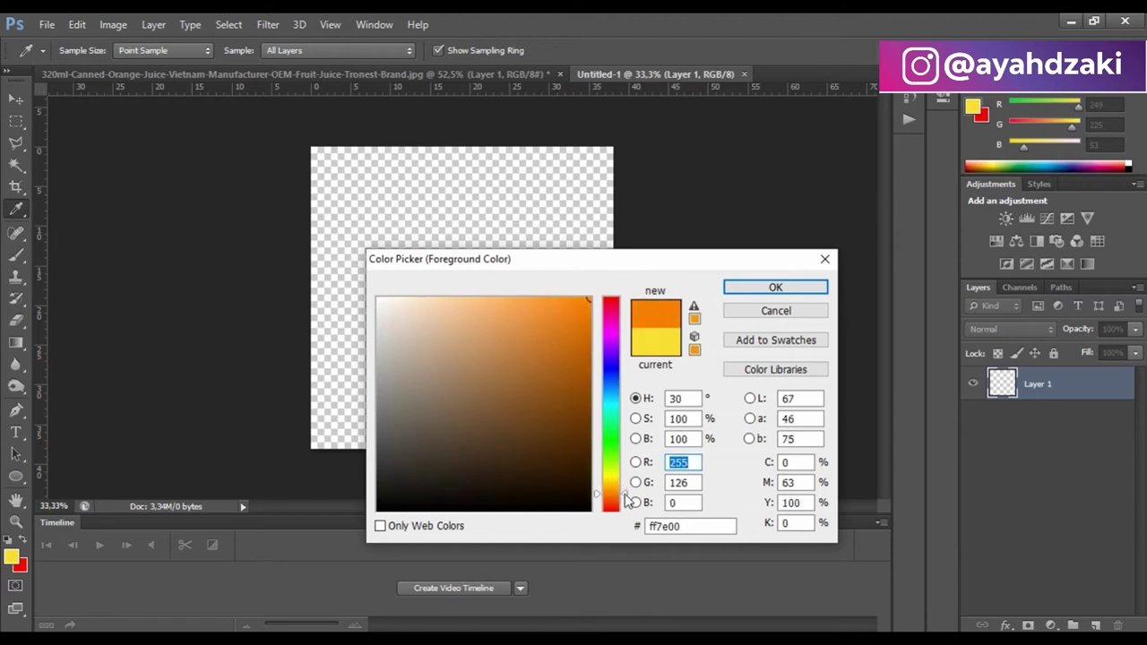
click(775, 287)
key(alt+BackSpace)
key(v)
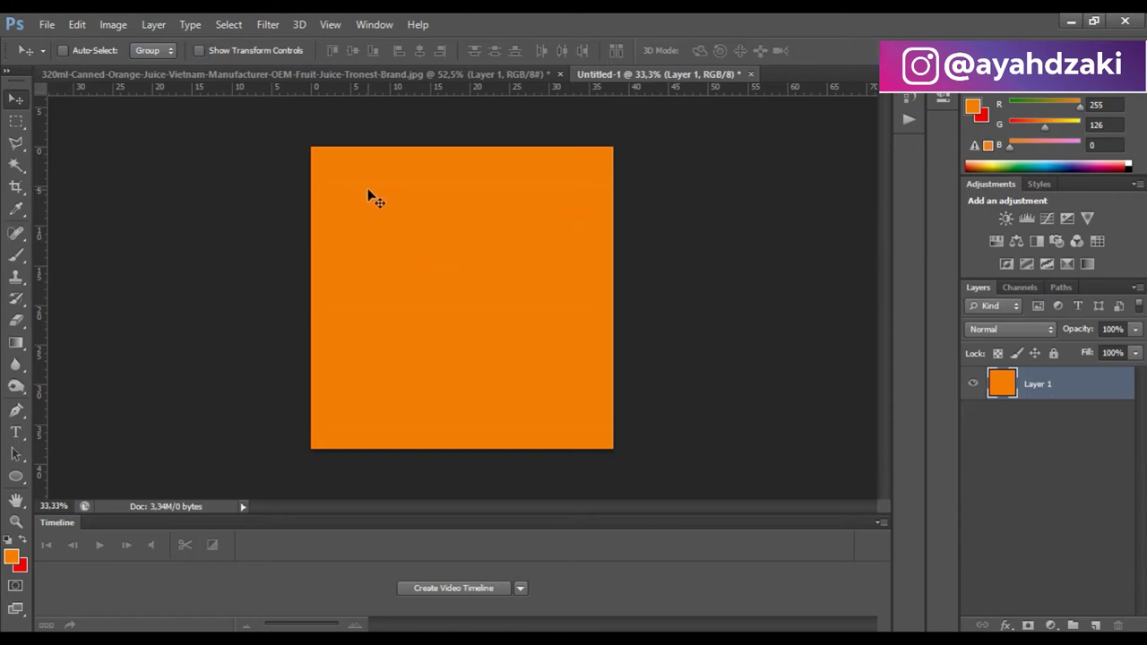
click(16, 342)
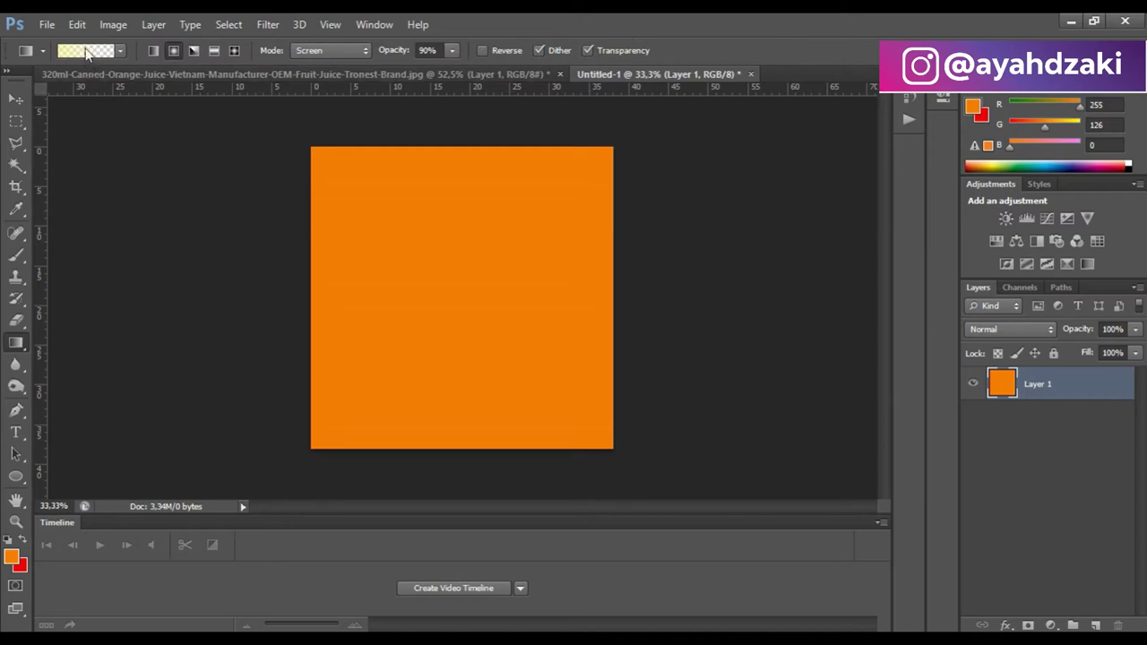
Make a light-orange Foreground to Transparent gradient and drag it radially from the canvas centre.
right_click(18, 344)
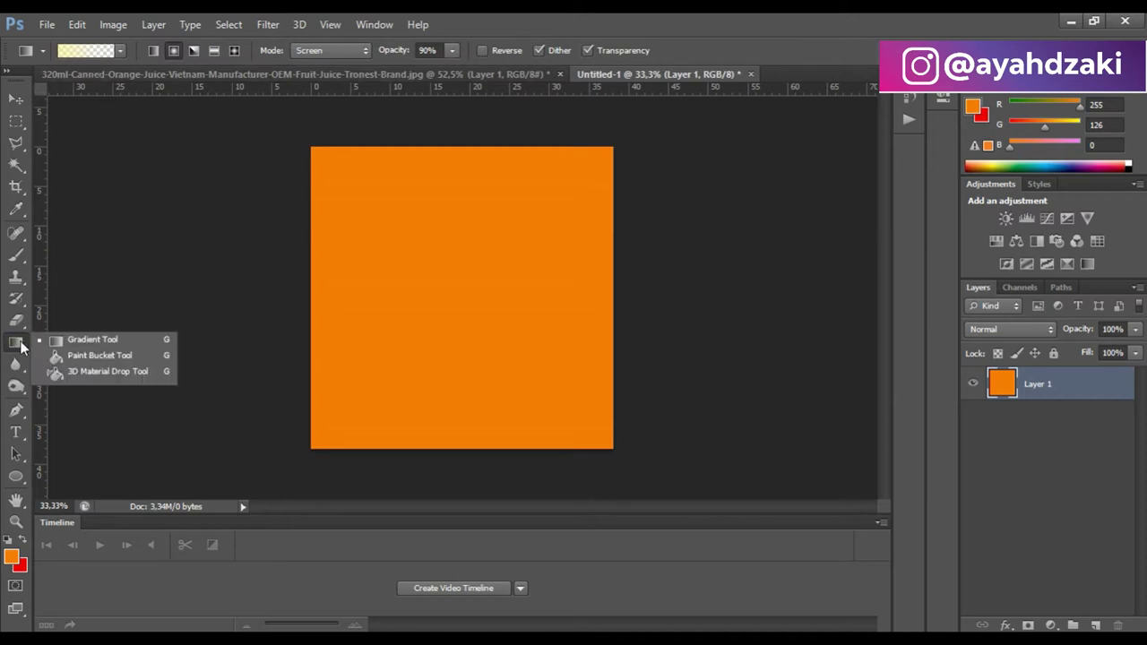
click(90, 339)
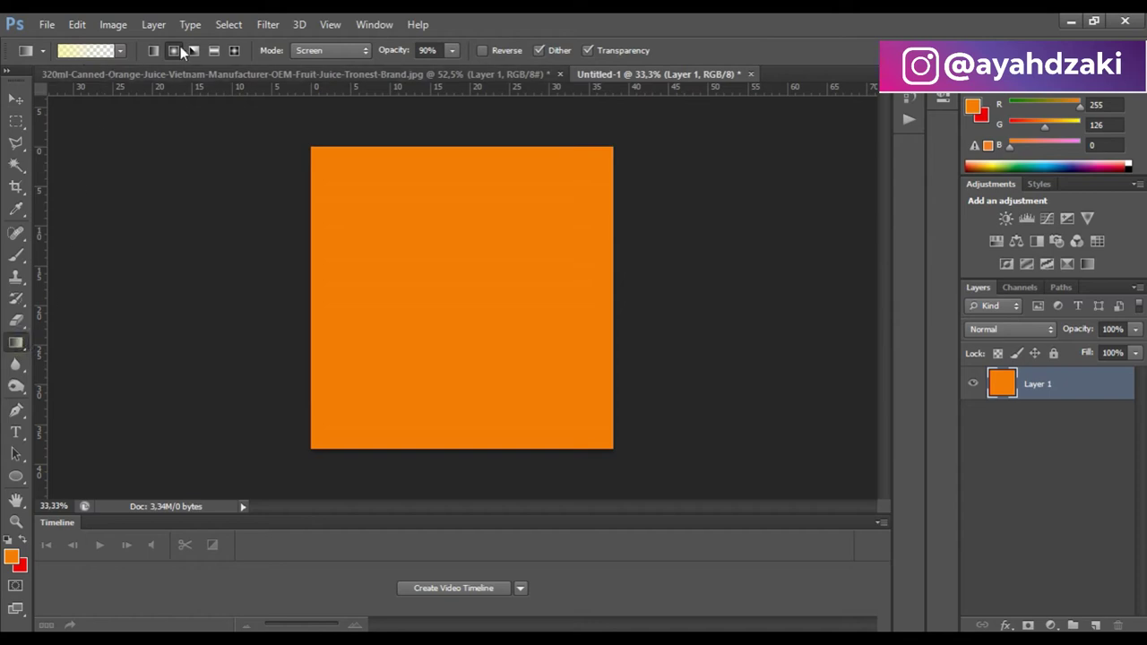
click(84, 51)
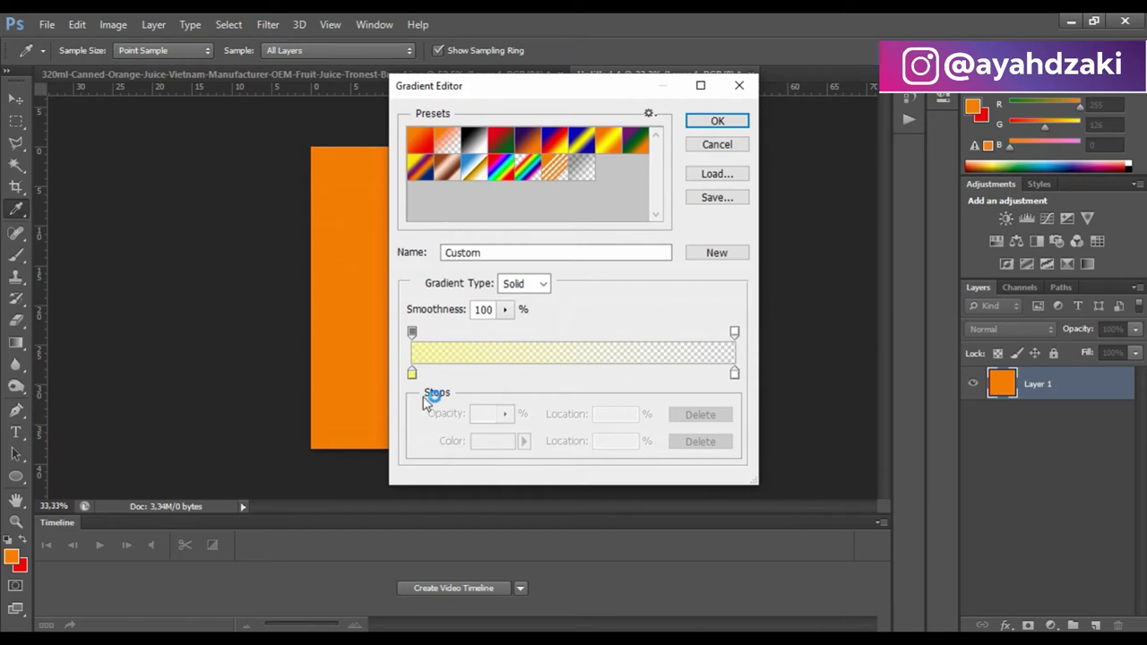
click(446, 143)
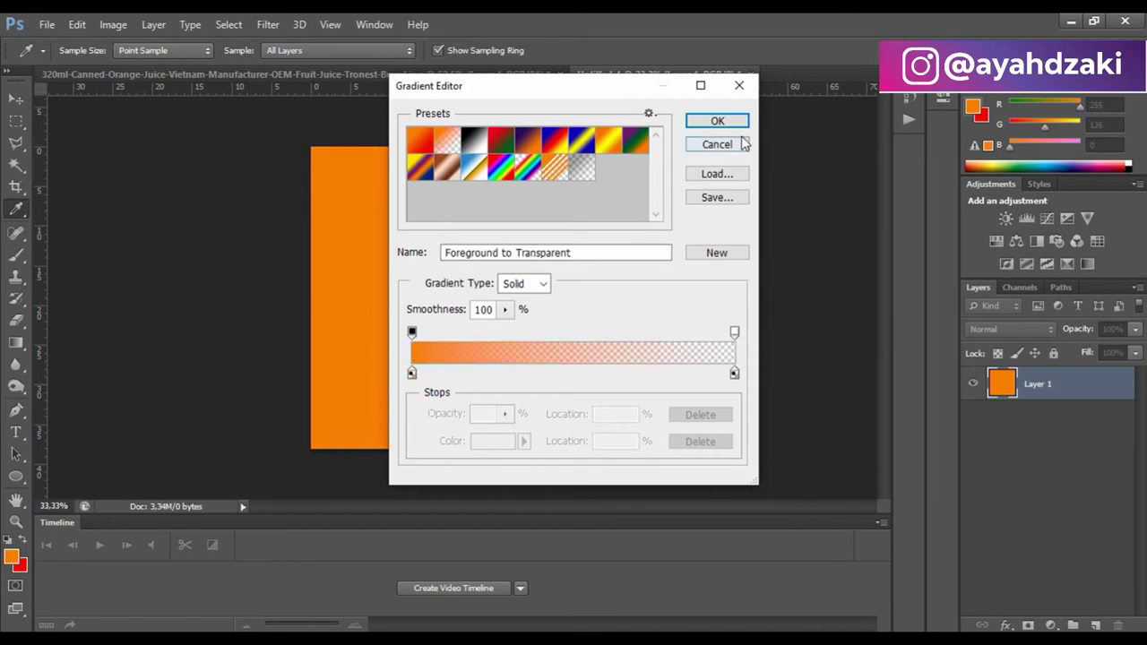
double_click(411, 373)
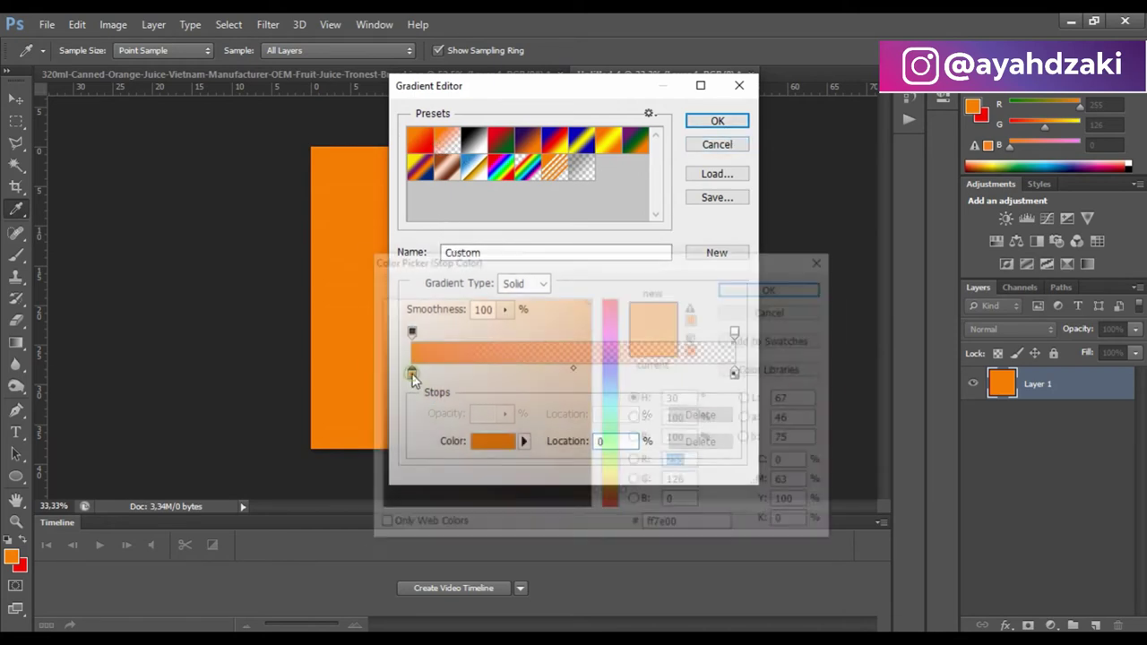
click(534, 299)
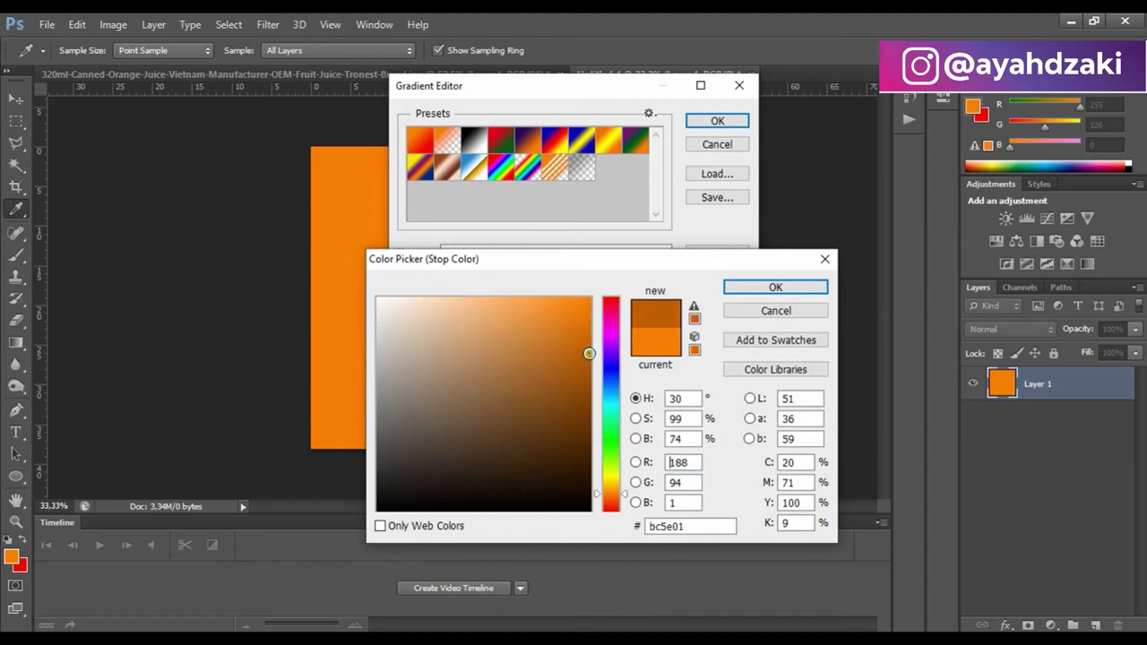
click(517, 298)
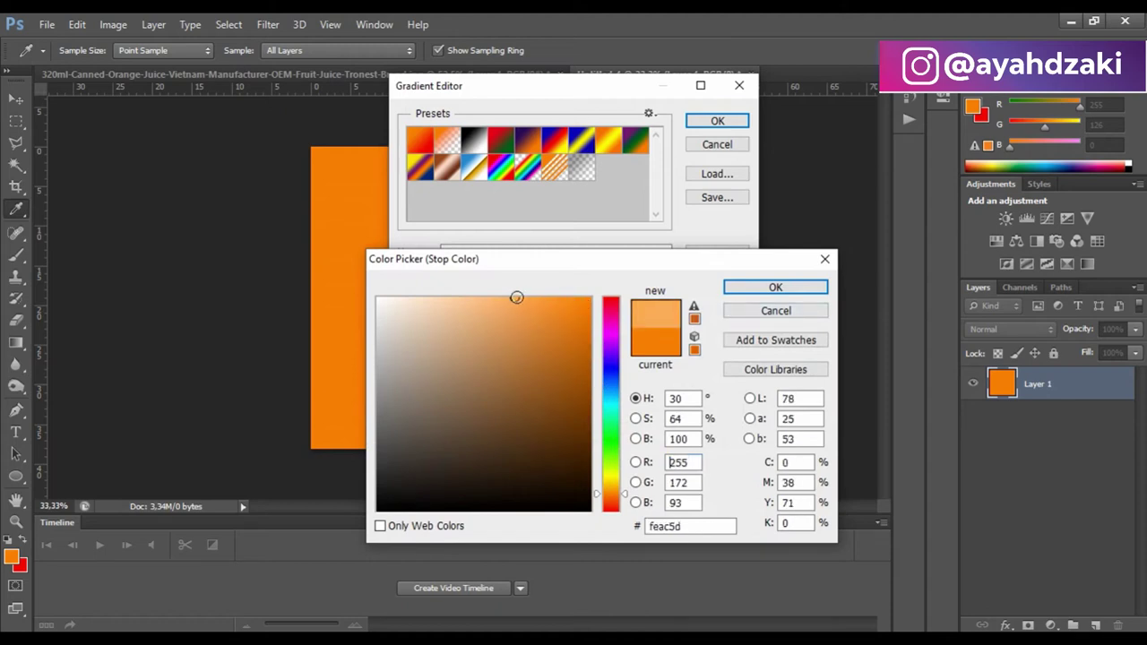
click(775, 287)
click(718, 121)
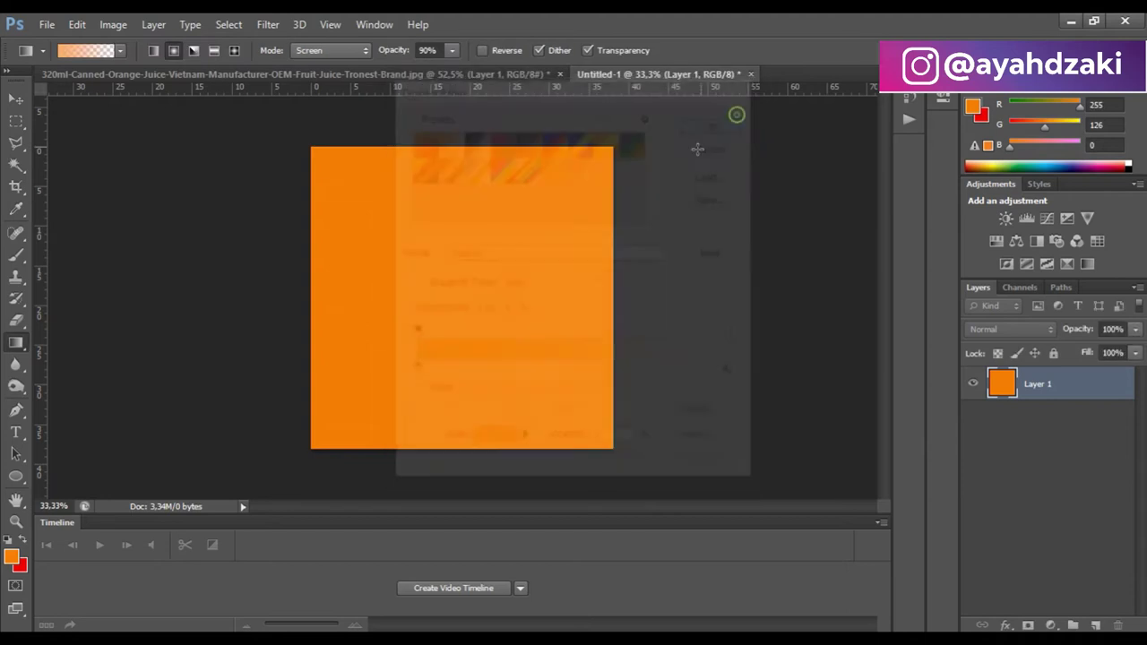
drag(456, 297, 480, 455)
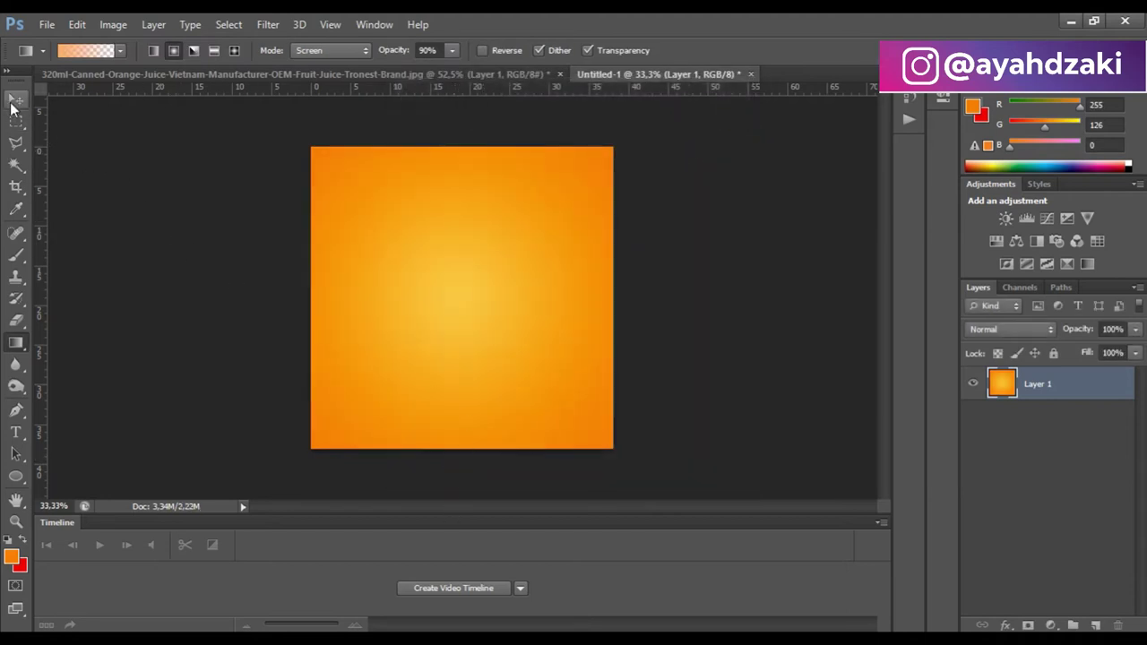
click(16, 99)
Drag the can layer into Untitled-1 and close the original can image without saving.
click(387, 74)
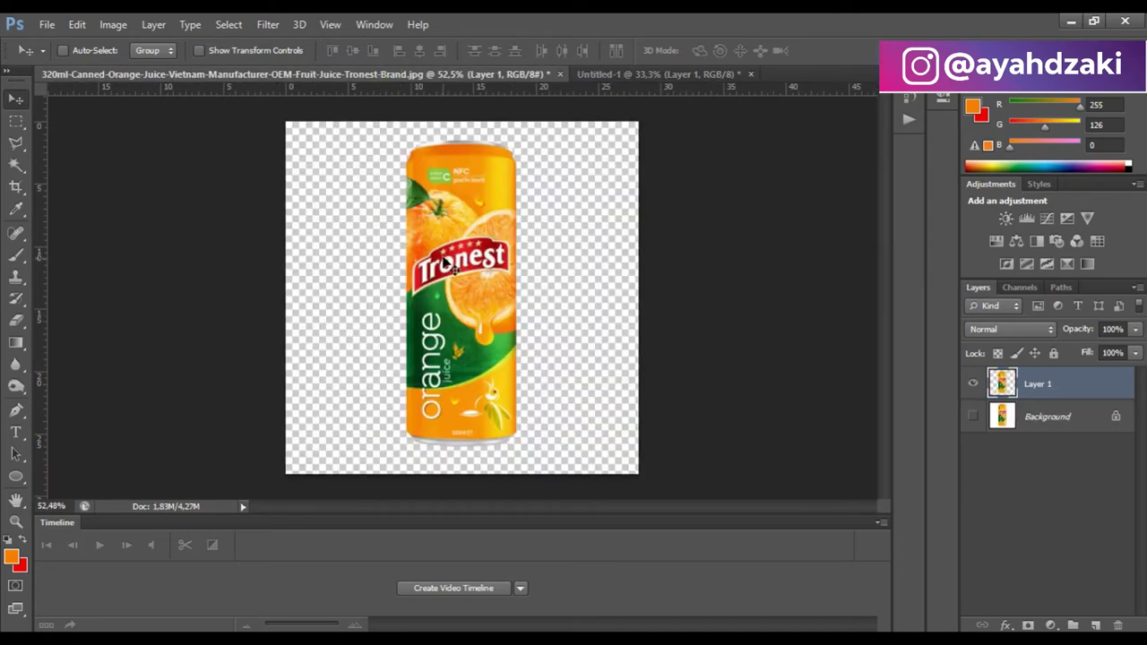
drag(454, 258, 612, 82)
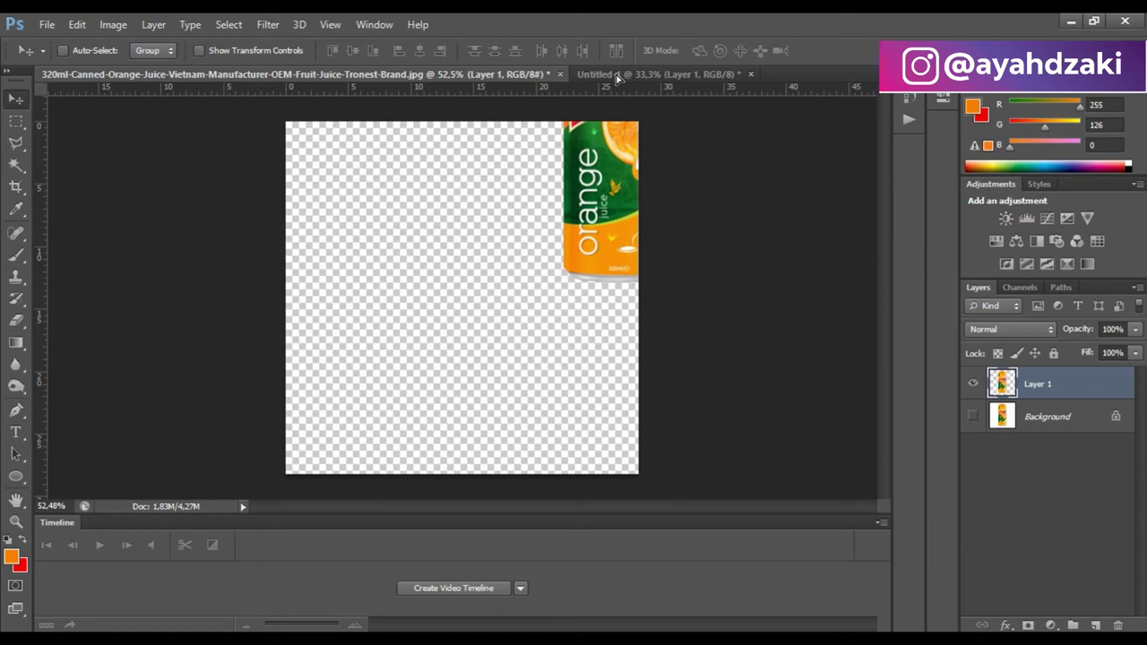
mouse_move(616, 79)
mouse_down()
mouse_move(513, 262)
mouse_move(456, 278)
mouse_up()
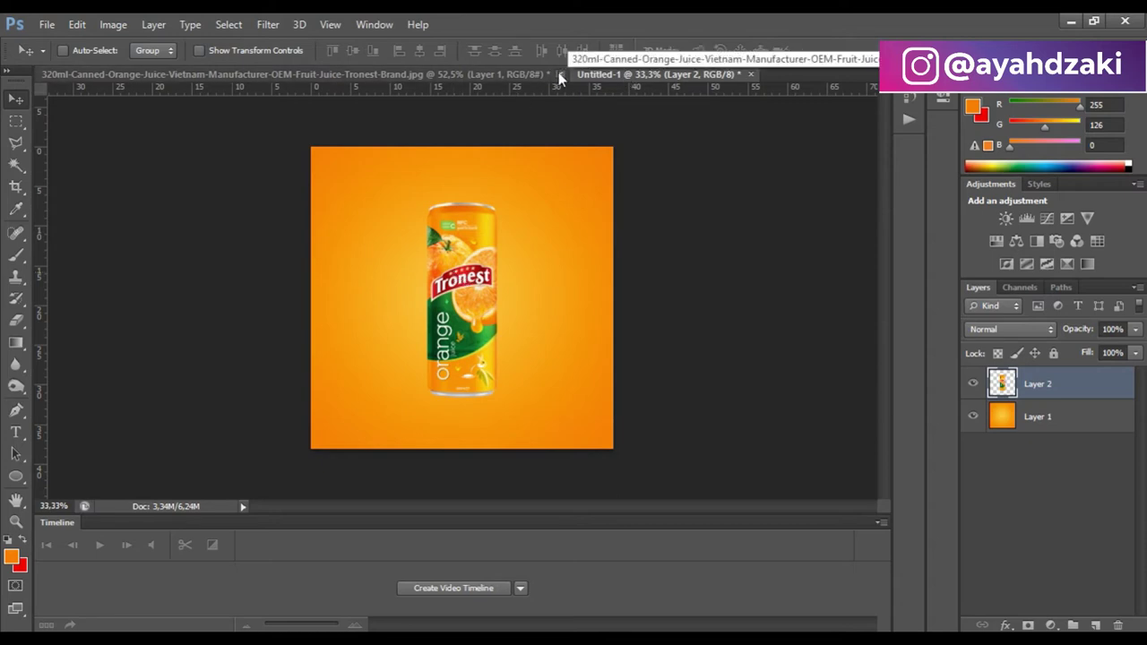
click(559, 75)
click(579, 265)
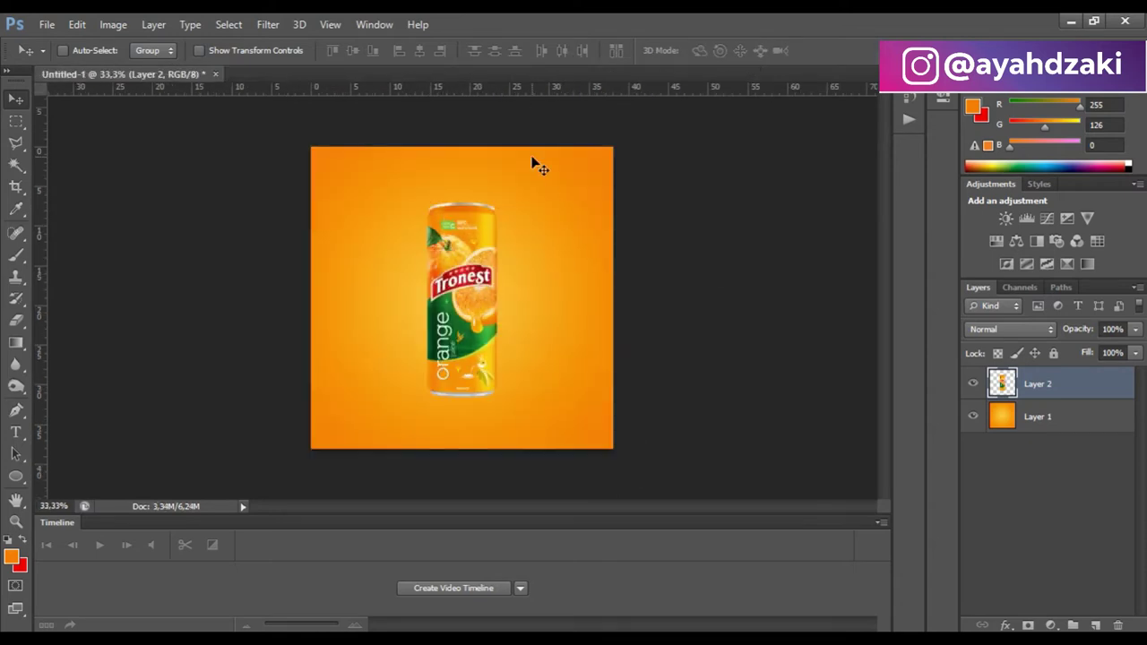
Move the can up about 1.34 cm and duplicate a copy offset downward.
scroll(477, 296, up, 1)
scroll(478, 295, up, 3)
scroll(477, 296, down, 3)
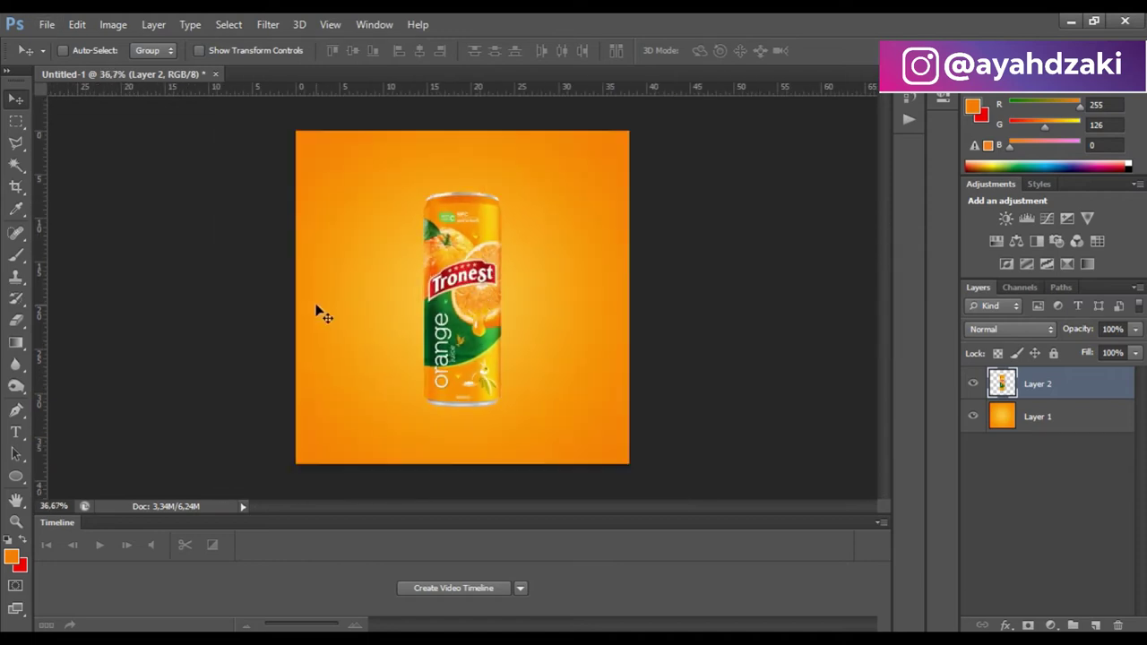
drag(463, 346, 463, 330)
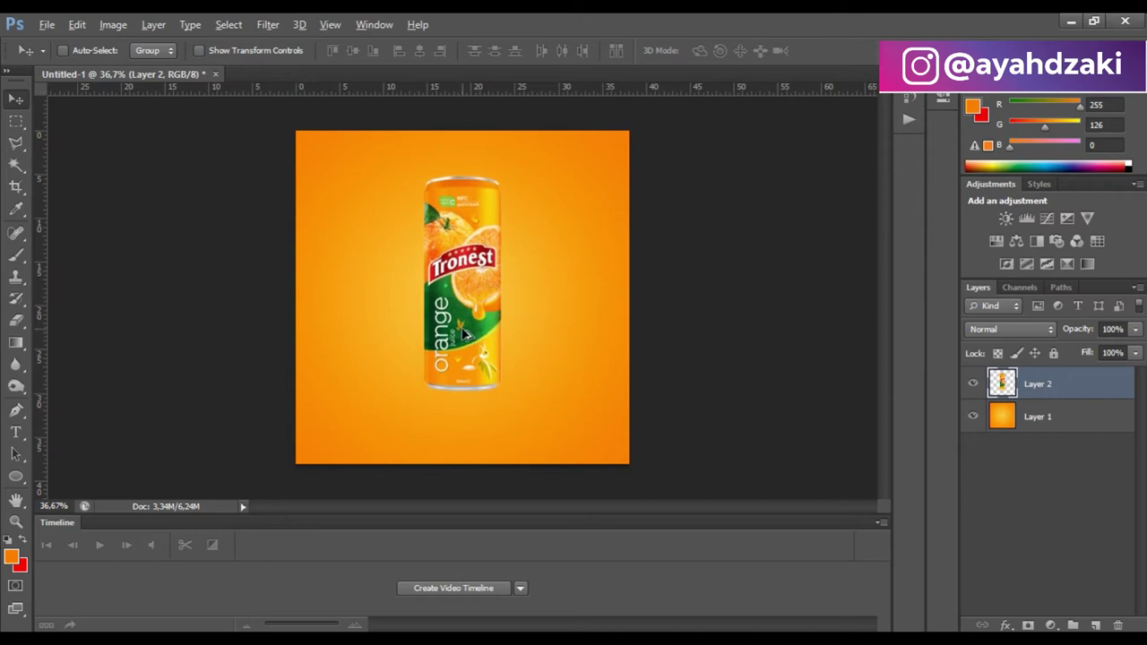
alt+drag(464, 325, 479, 376)
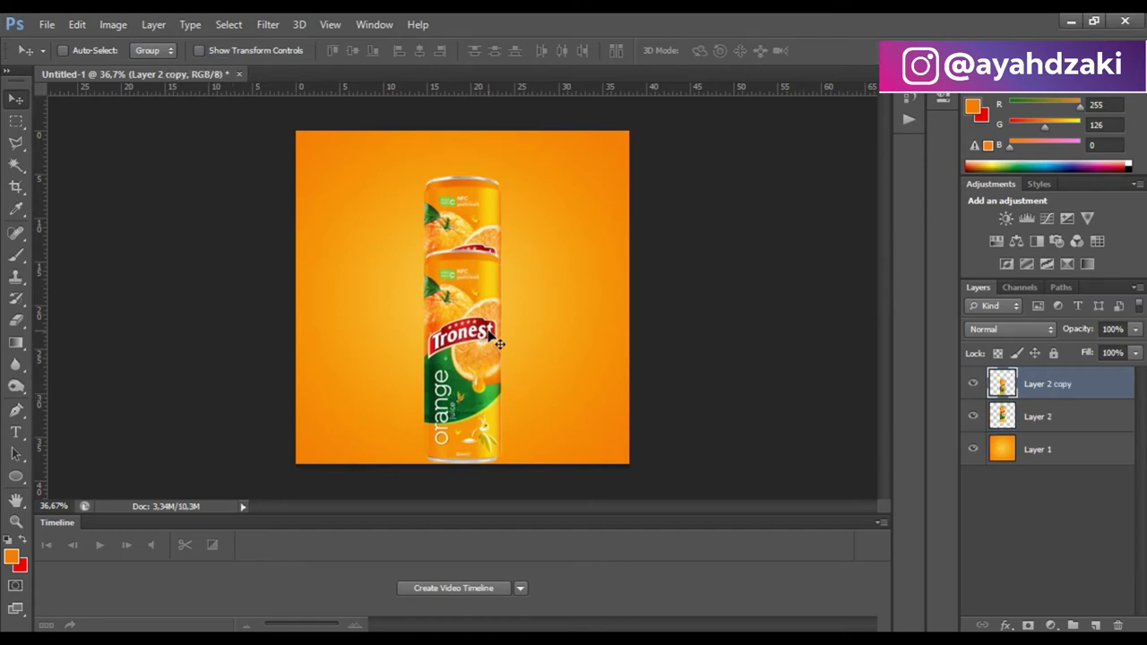
Rotate the can copy 180°, flip it horizontally, and place it below the can.
key(ctrl+t)
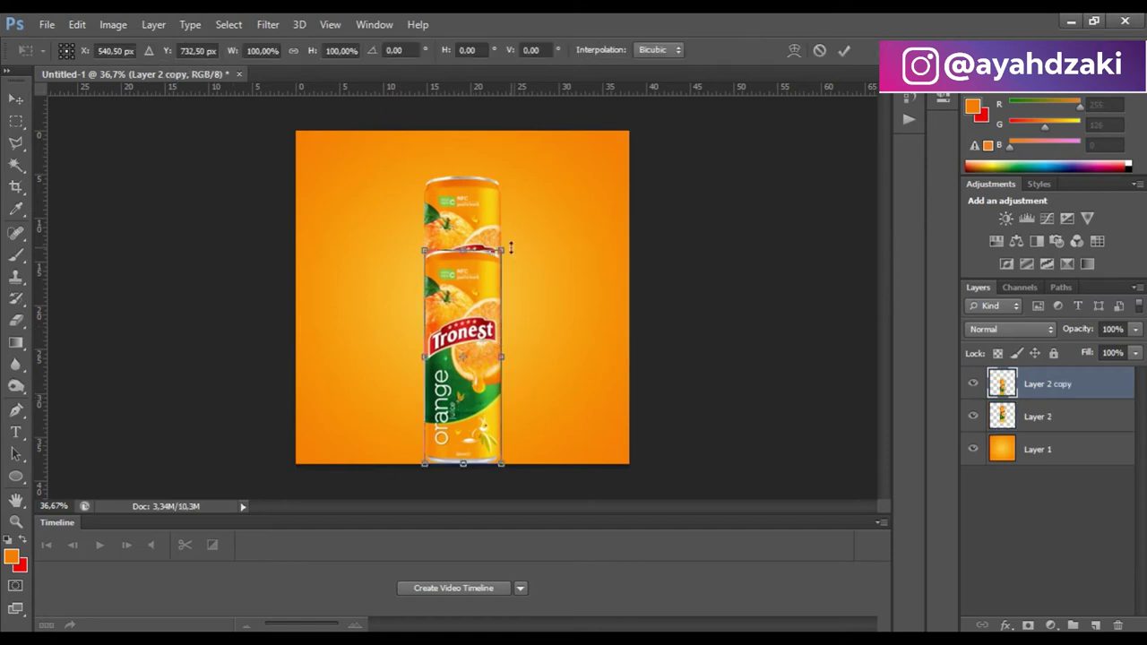
drag(511, 246, 422, 466)
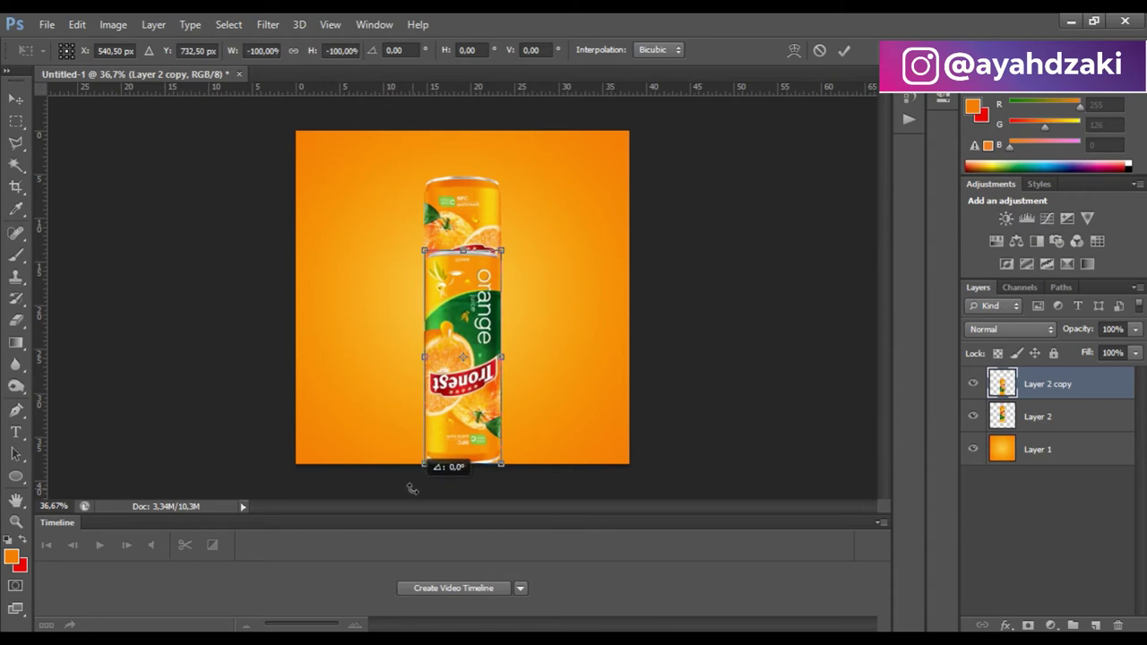
drag(465, 330, 465, 318)
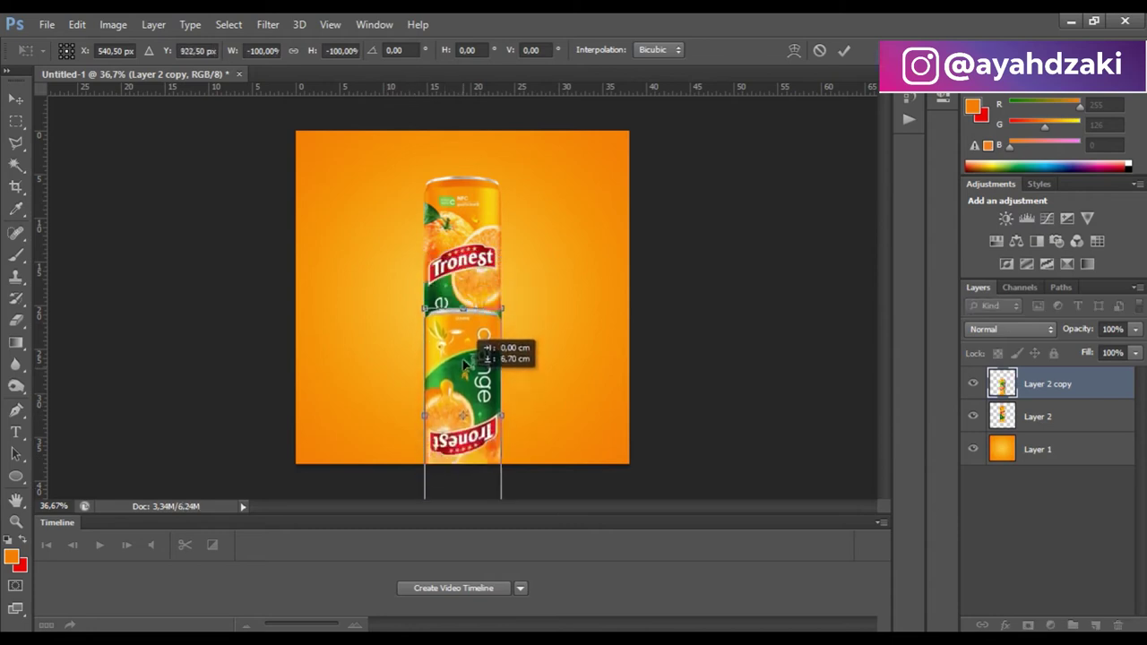
right_click(467, 314)
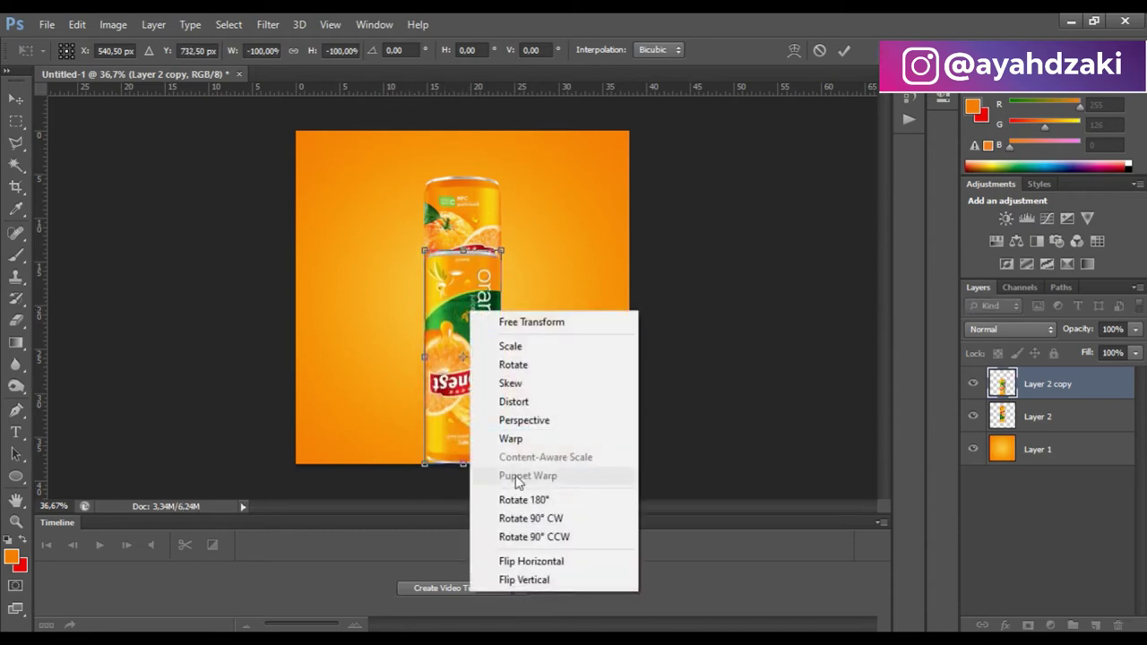
click(538, 562)
drag(478, 318, 491, 442)
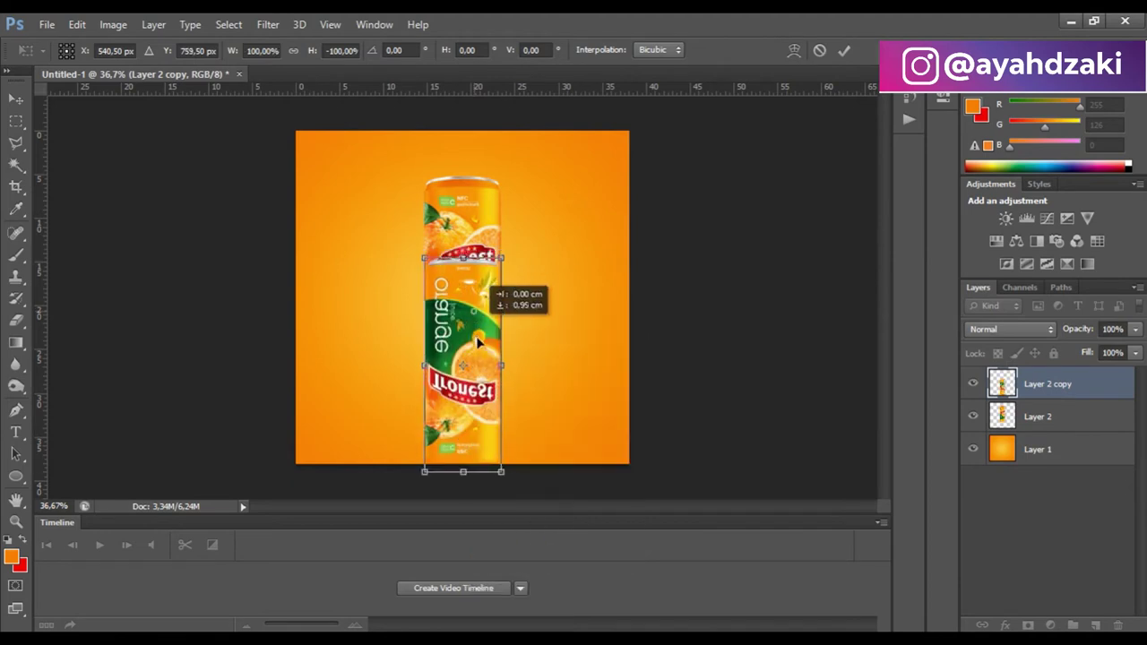
key(Return)
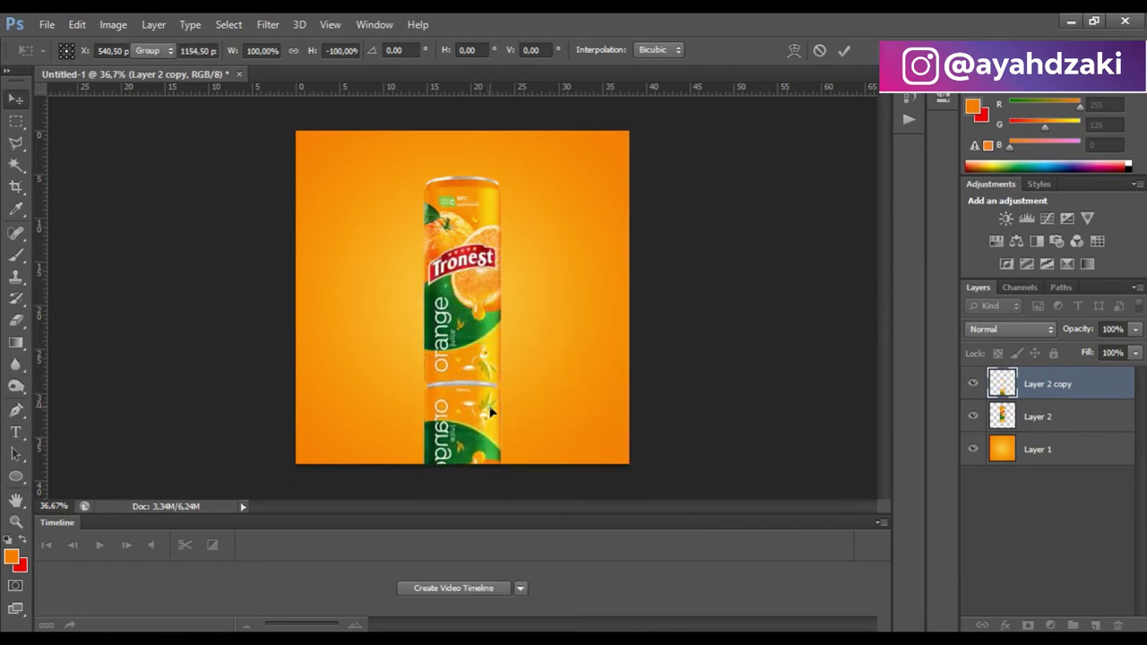
Put Layer 2 copy beneath Layer 2, align it with the can base, and set 39% opacity.
drag(1005, 387, 1004, 428)
drag(475, 435, 476, 437)
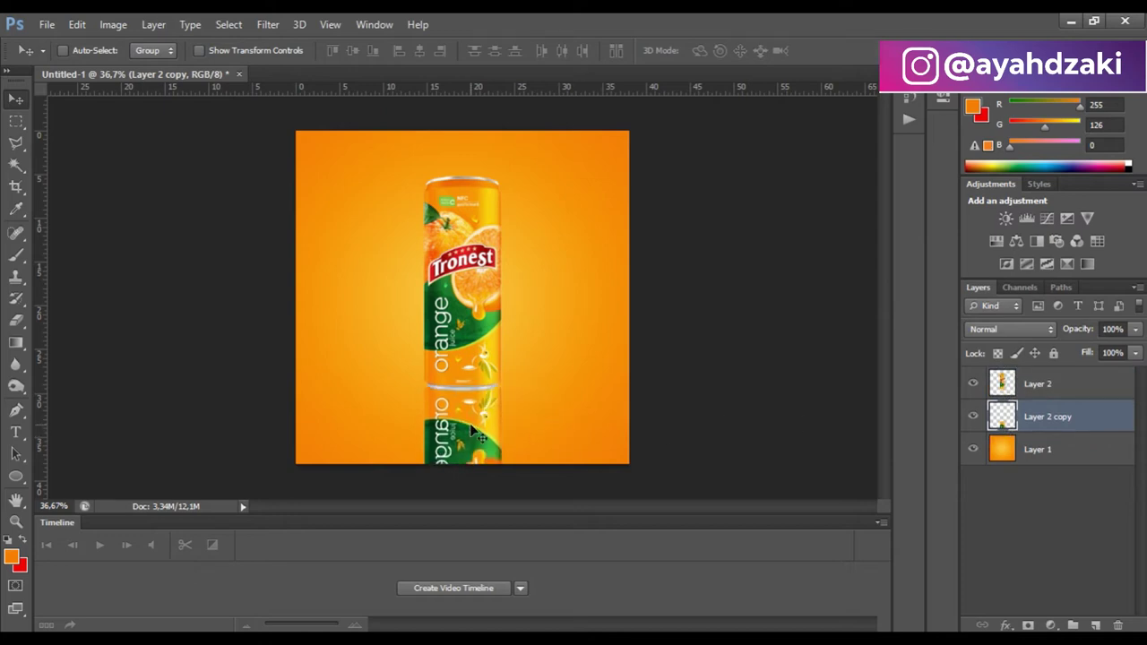
drag(473, 434, 472, 433)
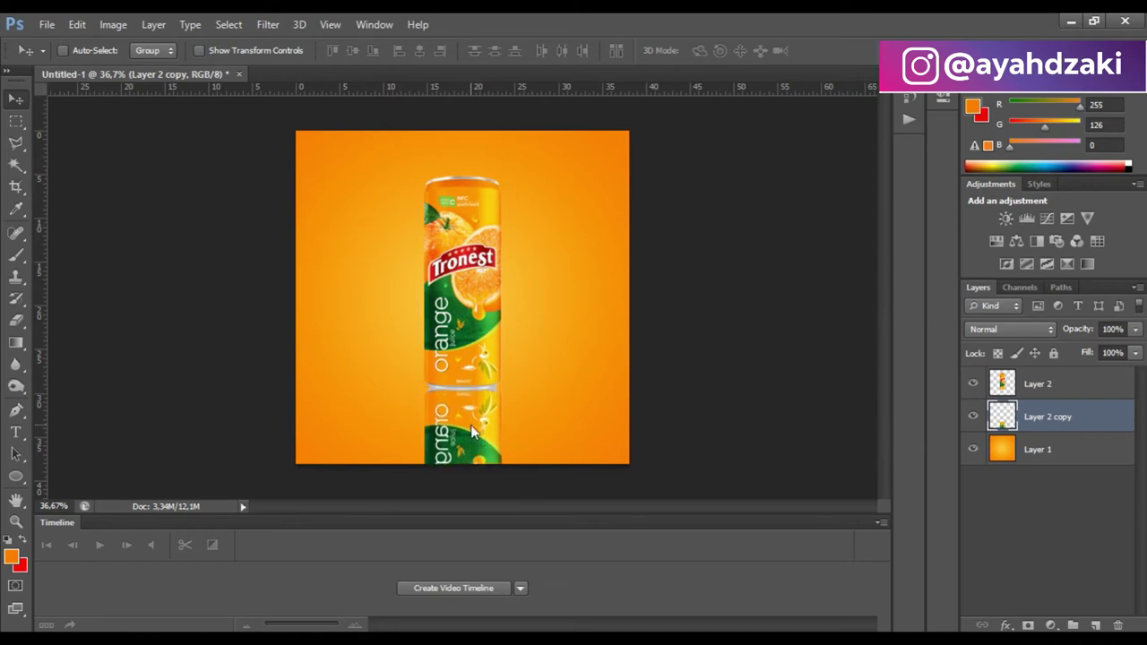
drag(1135, 329, 1083, 351)
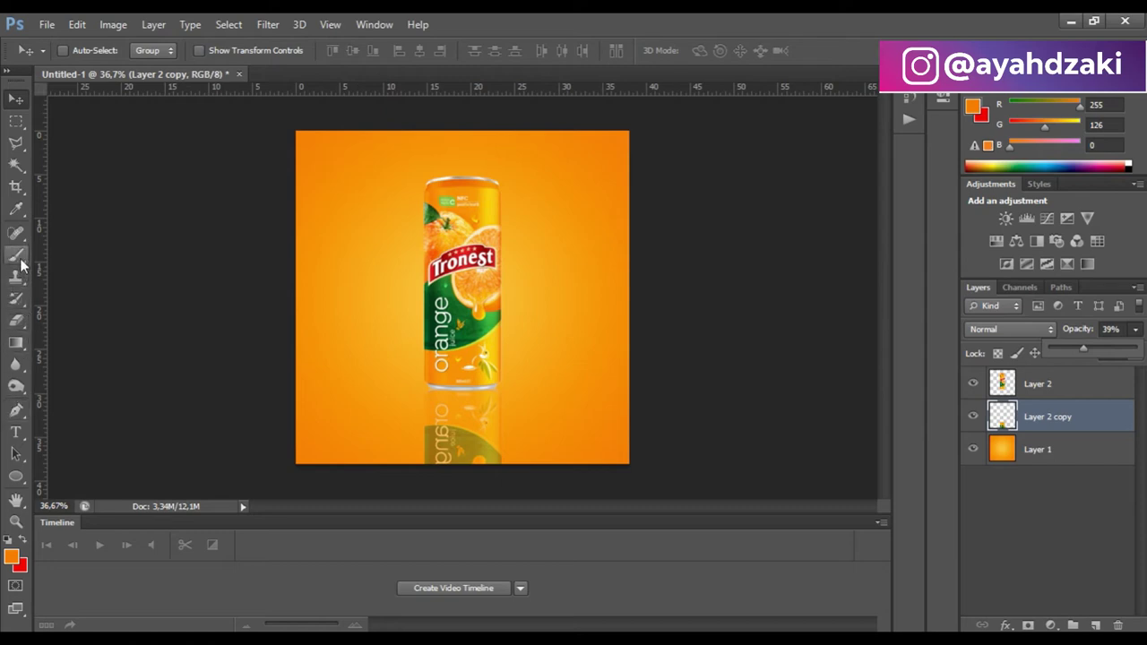
Mask the lower part of Layer 2 copy and nudge the reflection slightly down.
click(16, 255)
click(1027, 625)
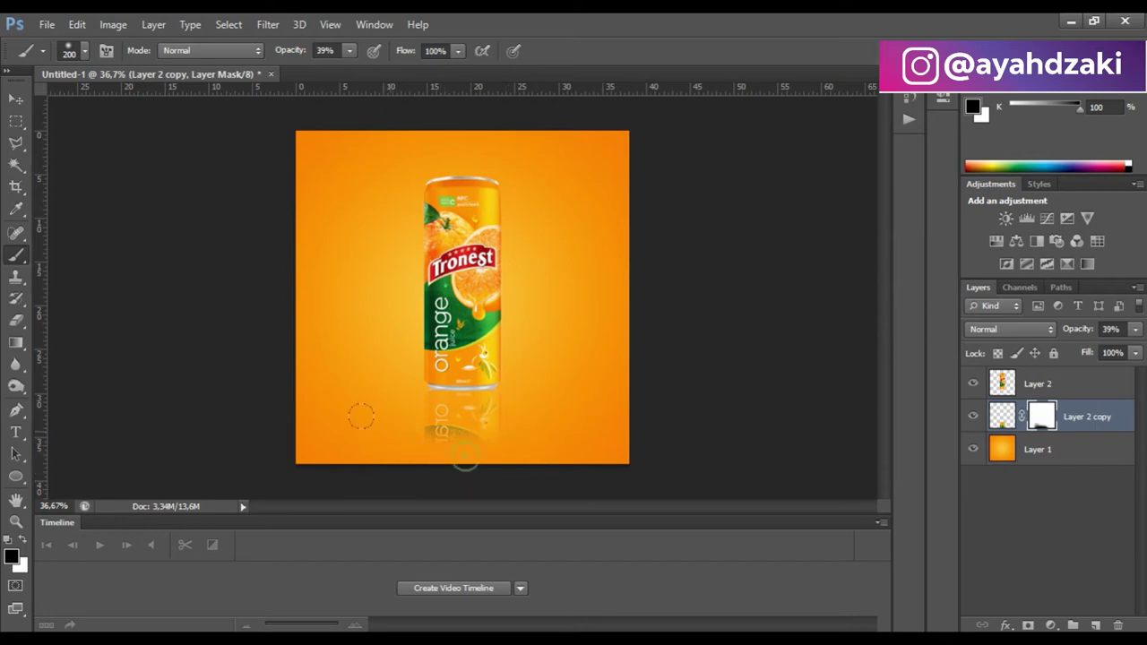
click(15, 100)
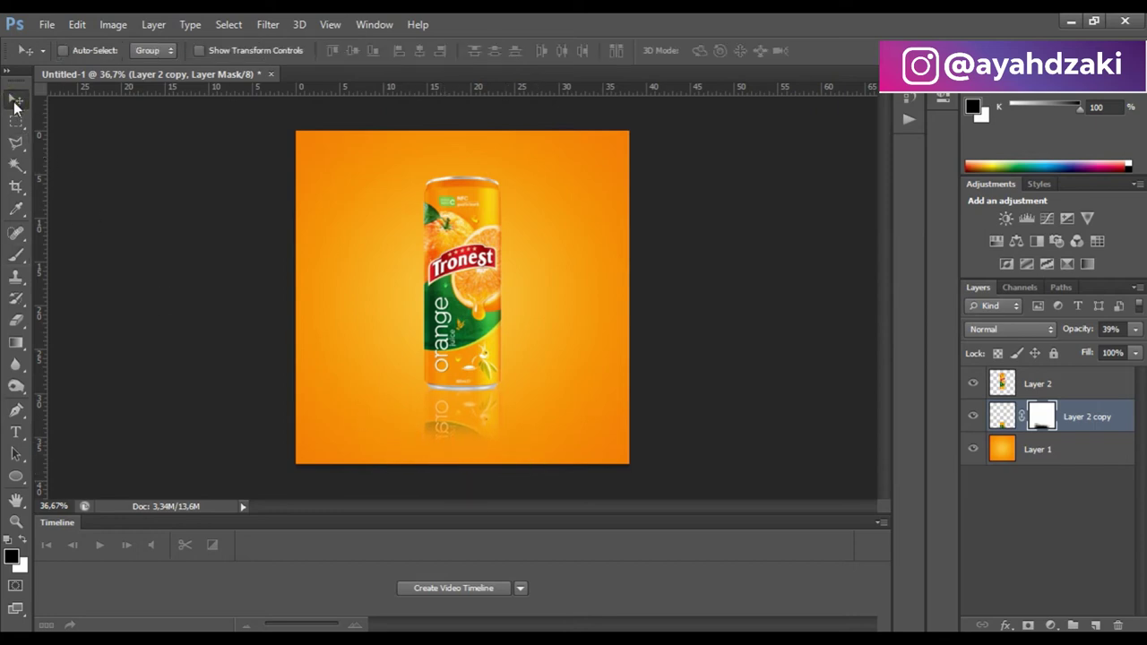
key(Down)
key(Down)
scroll(395, 298, down, 1)
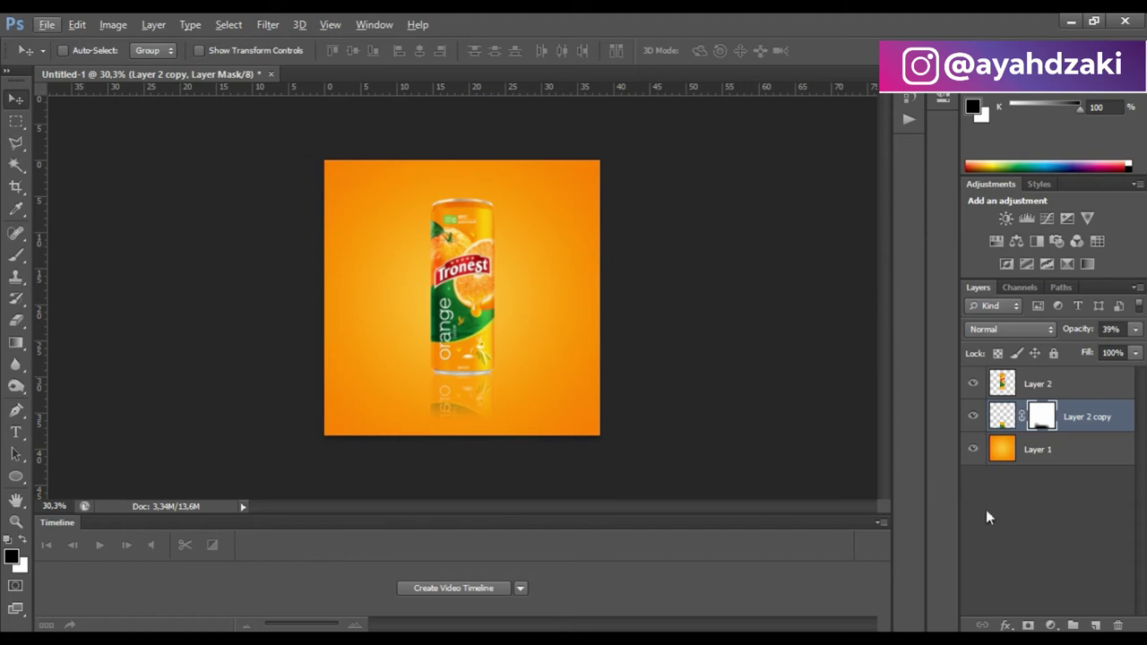
Add a new layer and draw a thin flat ellipse under the can.
click(1095, 624)
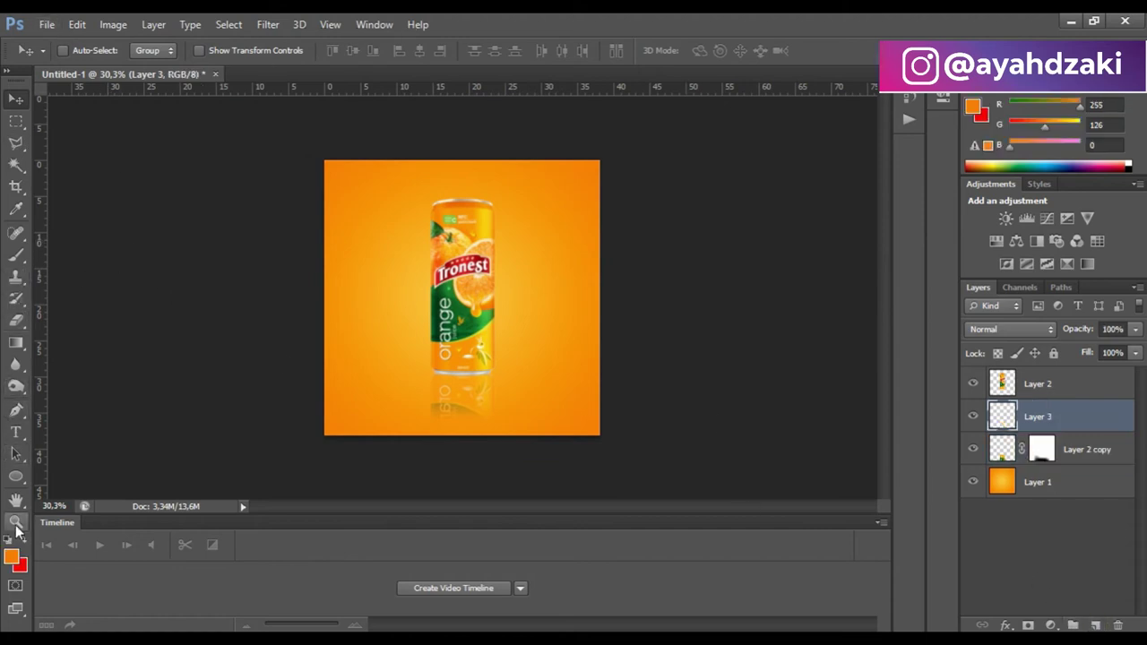
click(16, 477)
drag(421, 369, 503, 375)
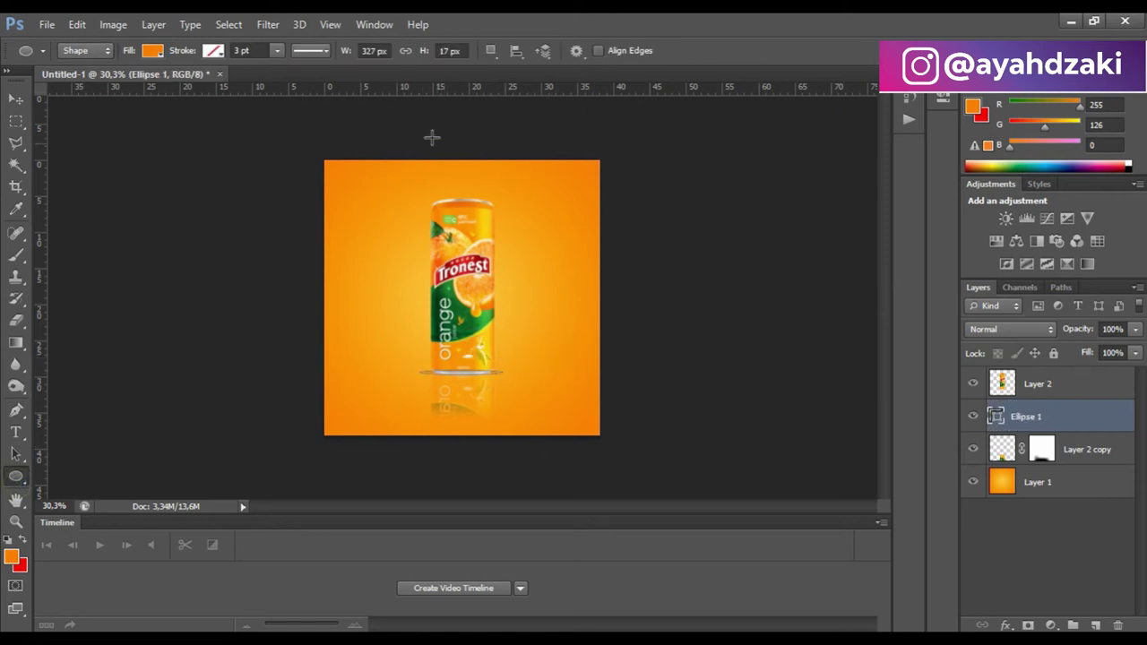
click(151, 52)
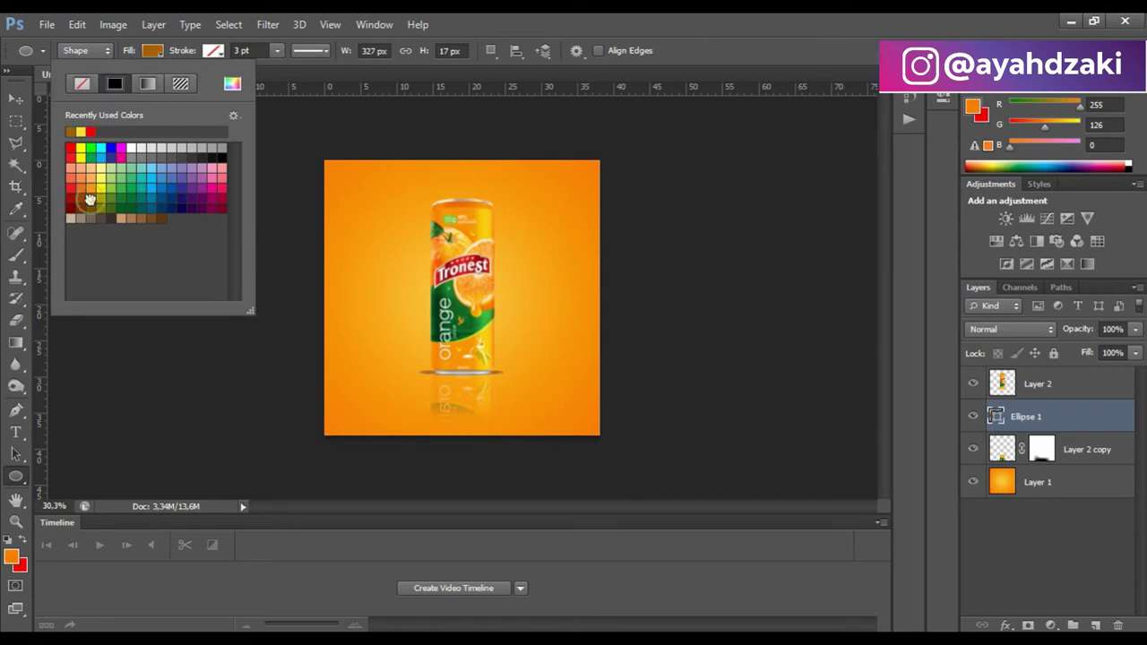
Rasterize the ellipse, Gaussian-blur it 4.8 px, and lower its opacity to 62%.
click(269, 25)
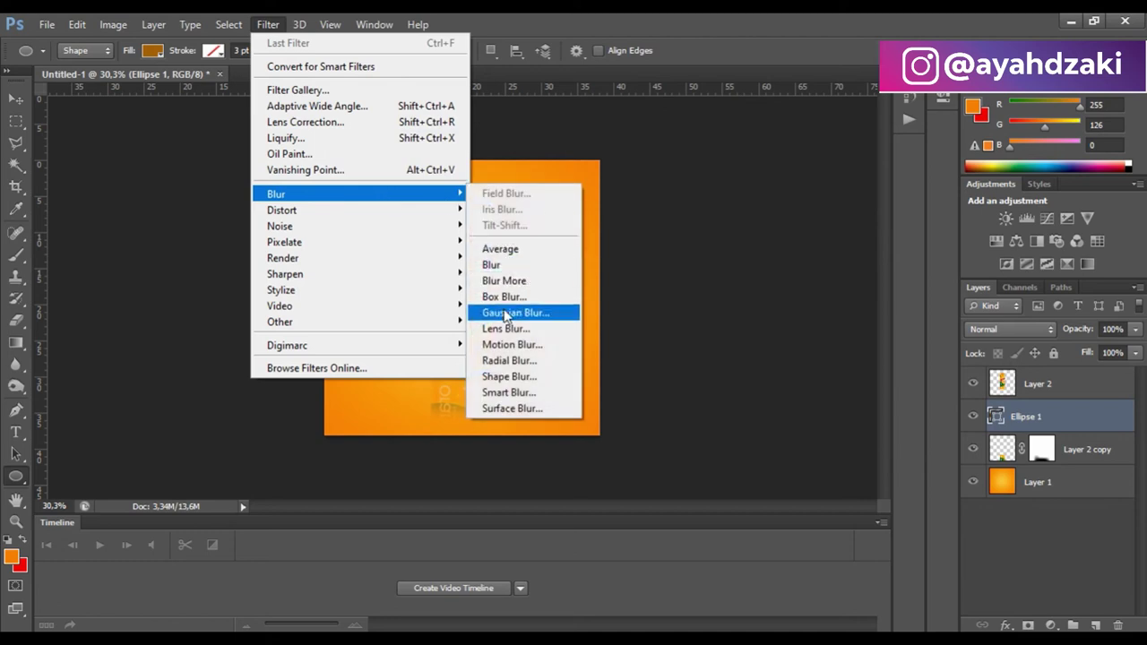
click(515, 311)
click(517, 264)
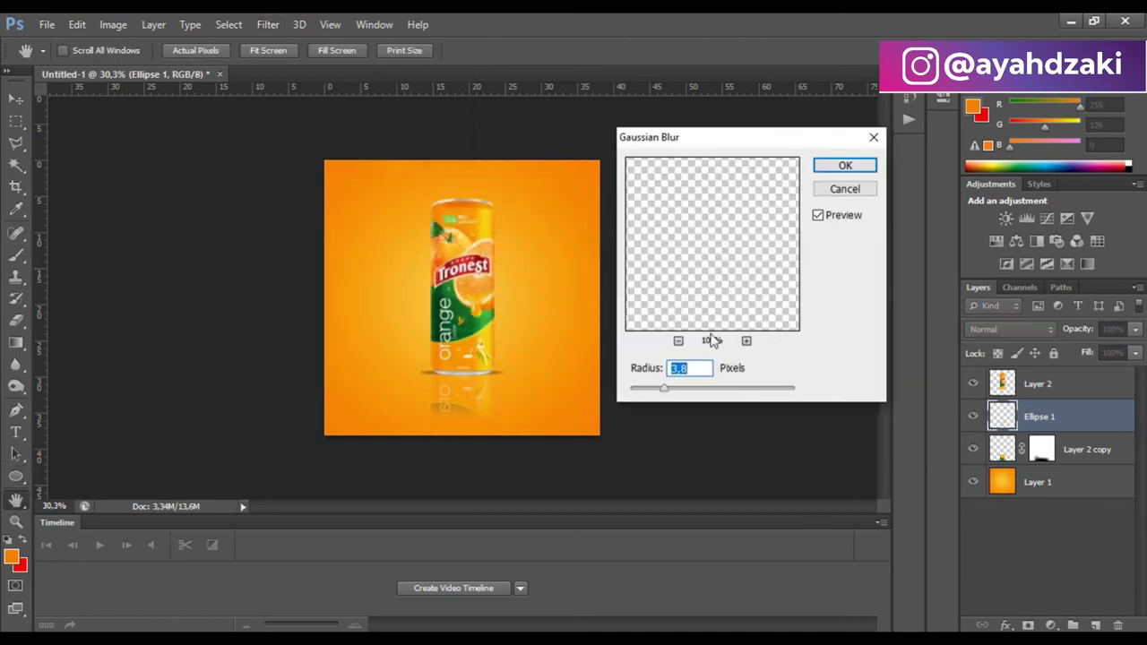
click(845, 165)
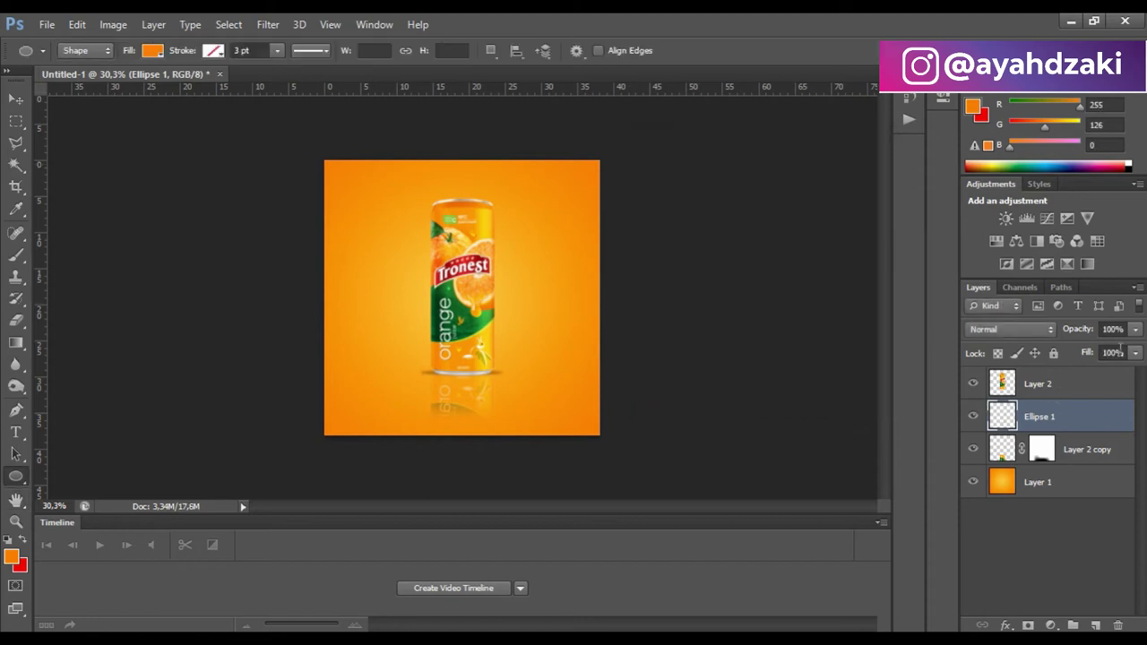
click(1135, 329)
drag(1134, 349, 1098, 357)
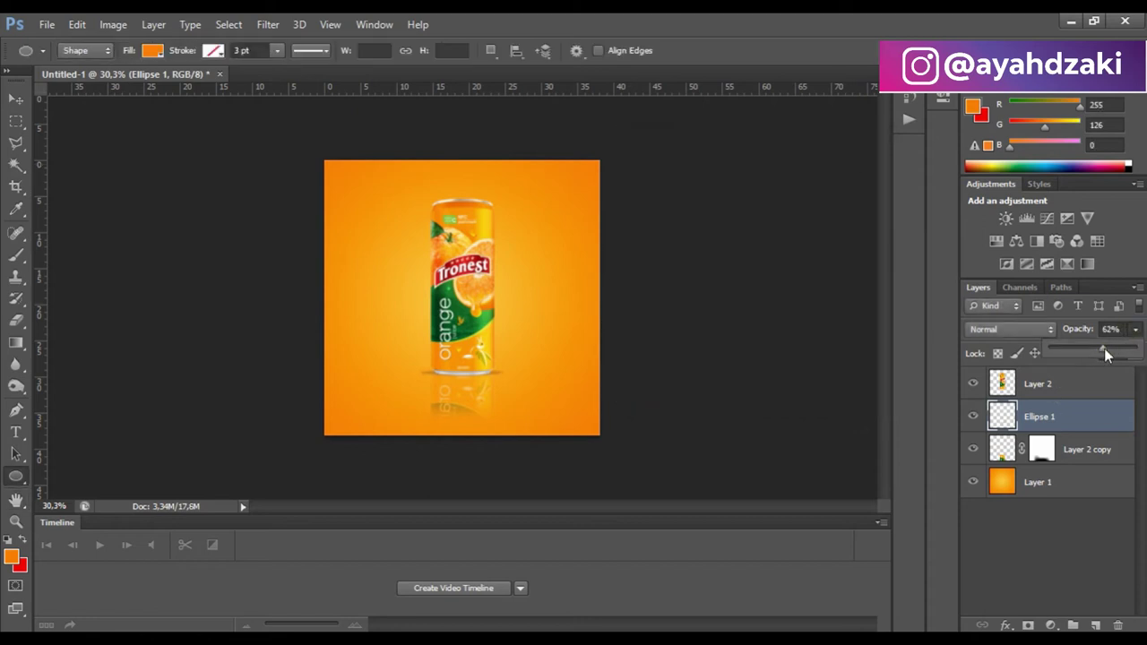
click(13, 99)
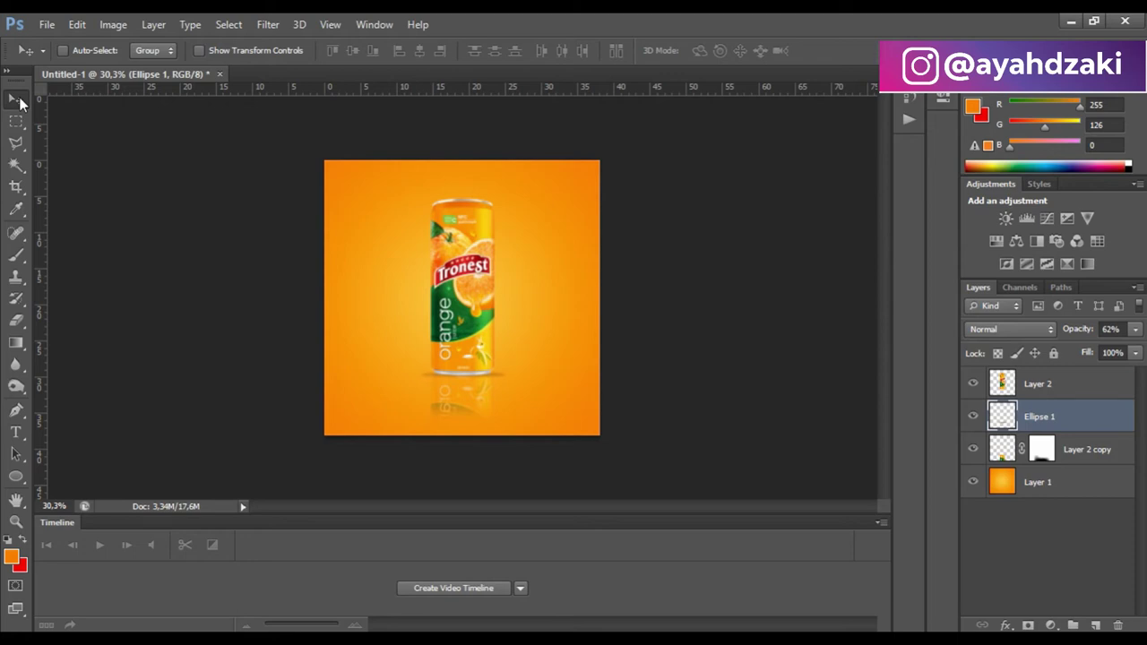
Drag orange-juice-tangelo-half-orange.jpg from the Pictures folder onto Photoshop.
scroll(373, 189, down, 2)
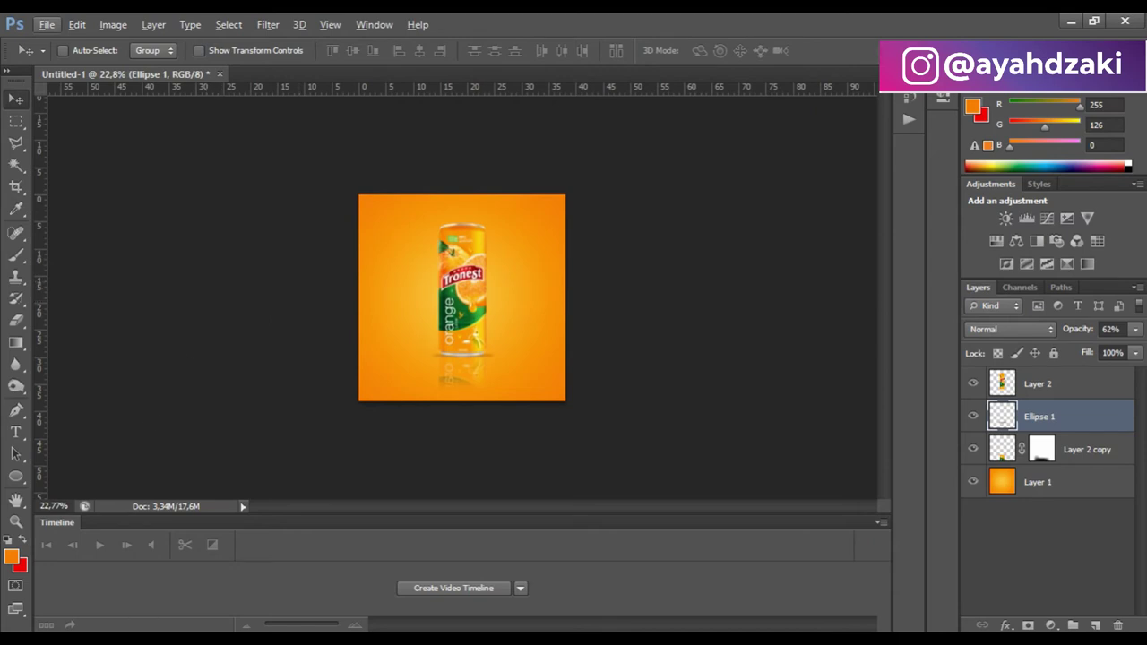
click(179, 605)
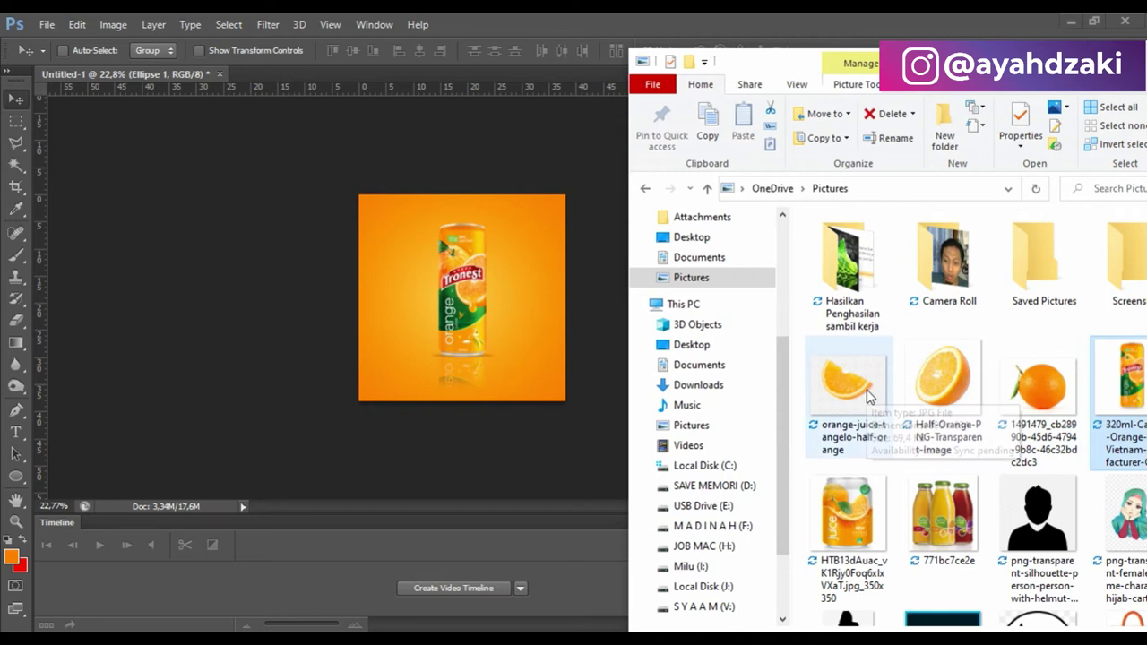
drag(867, 396, 378, 71)
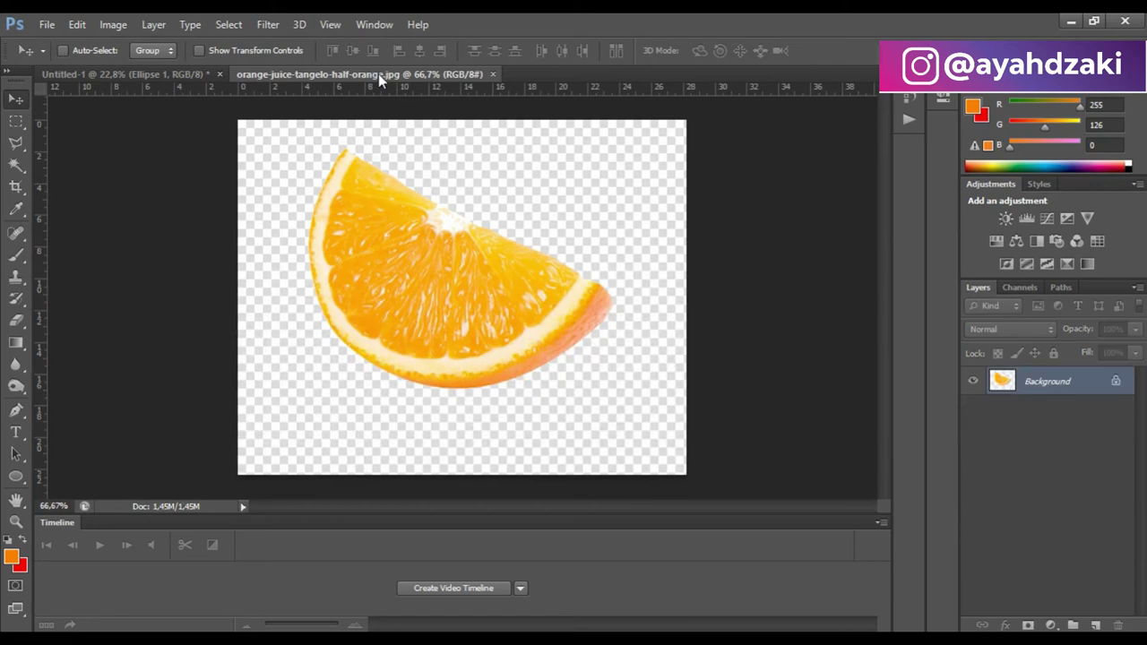
Duplicate the slice image to a new layer, outline the slice, and delete its surroundings.
click(17, 165)
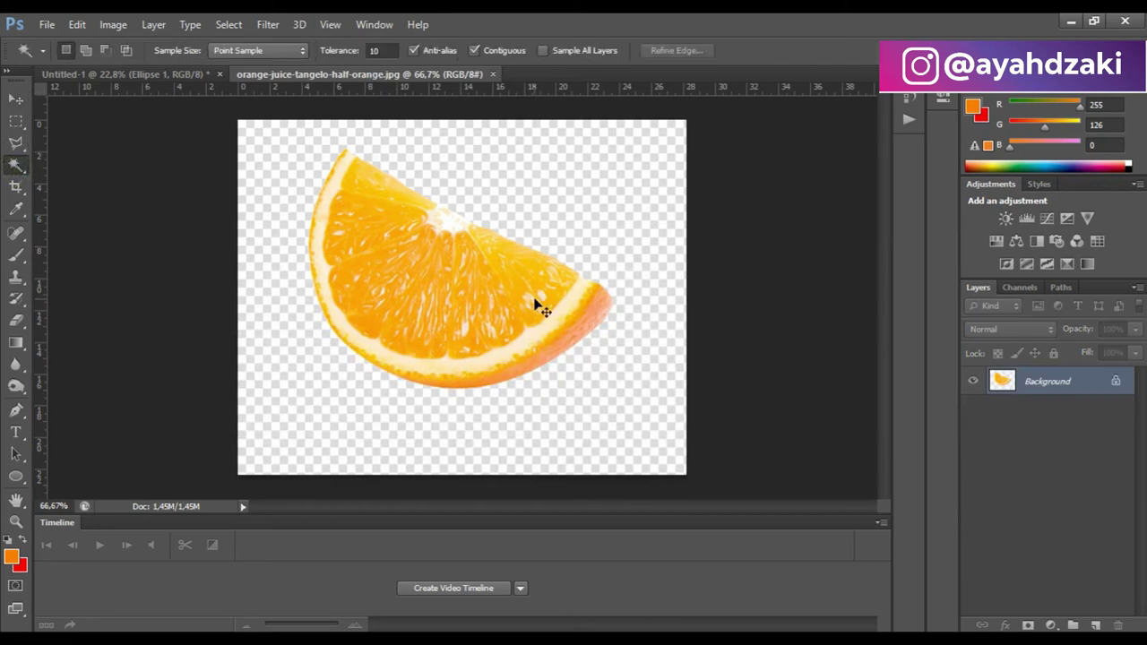
key(ctrl+j)
key(l)
click(345, 148)
click(608, 287)
click(502, 387)
click(427, 421)
click(278, 348)
click(242, 244)
click(287, 163)
click(338, 143)
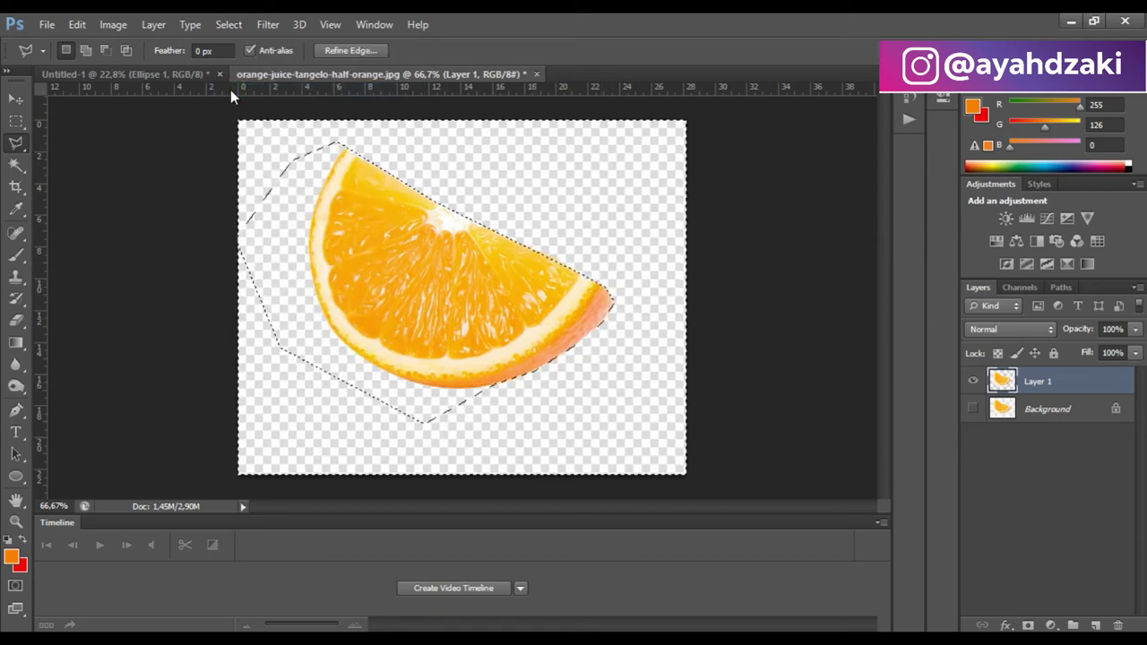
key(Delete)
key(w)
Select and clear the leftover white fringe, then drag the slice toward the poster.
click(268, 287)
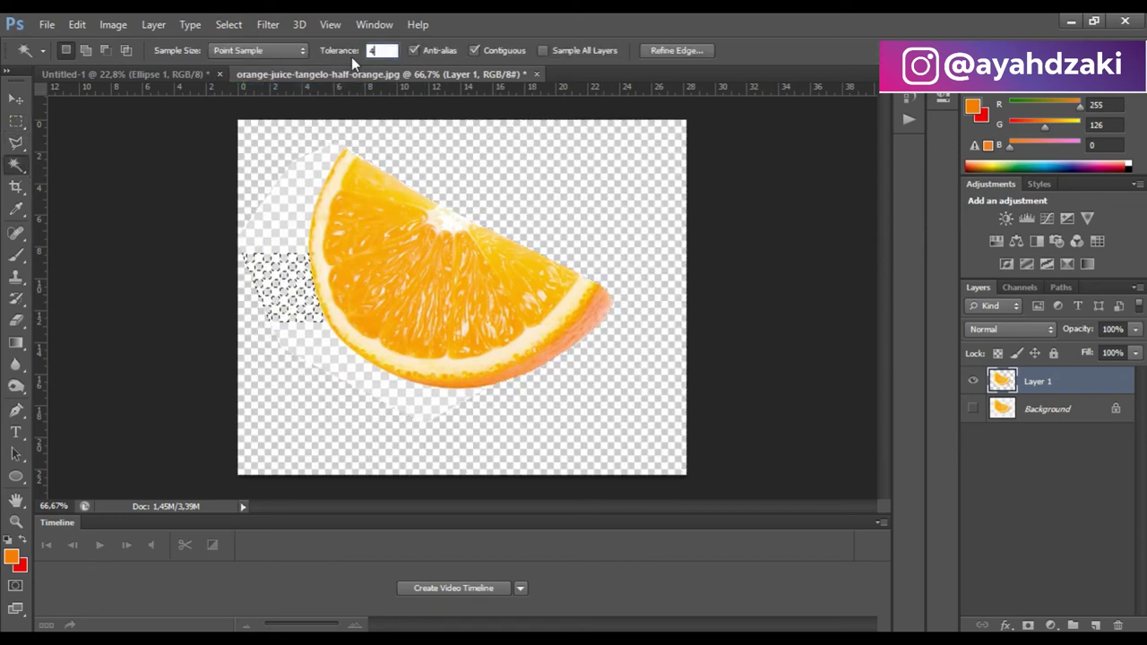
click(18, 139)
click(351, 154)
key(Escape)
key(w)
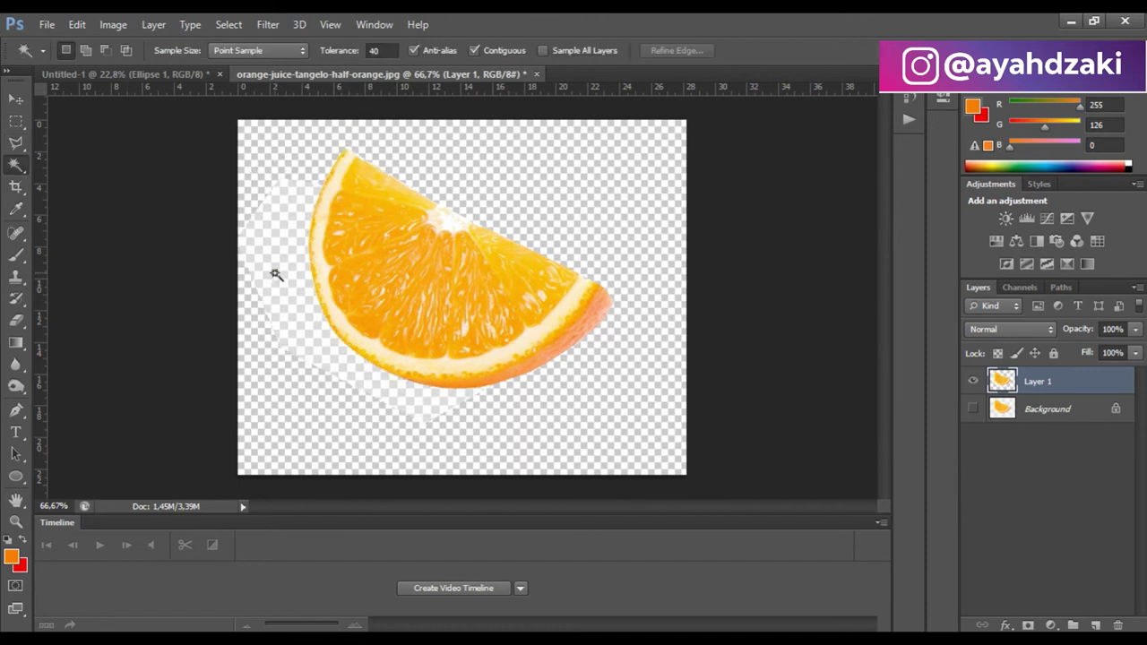
click(276, 274)
key(v)
mouse_move(409, 273)
mouse_down()
mouse_move(189, 108)
mouse_move(179, 76)
mouse_move(396, 269)
mouse_move(406, 310)
mouse_up()
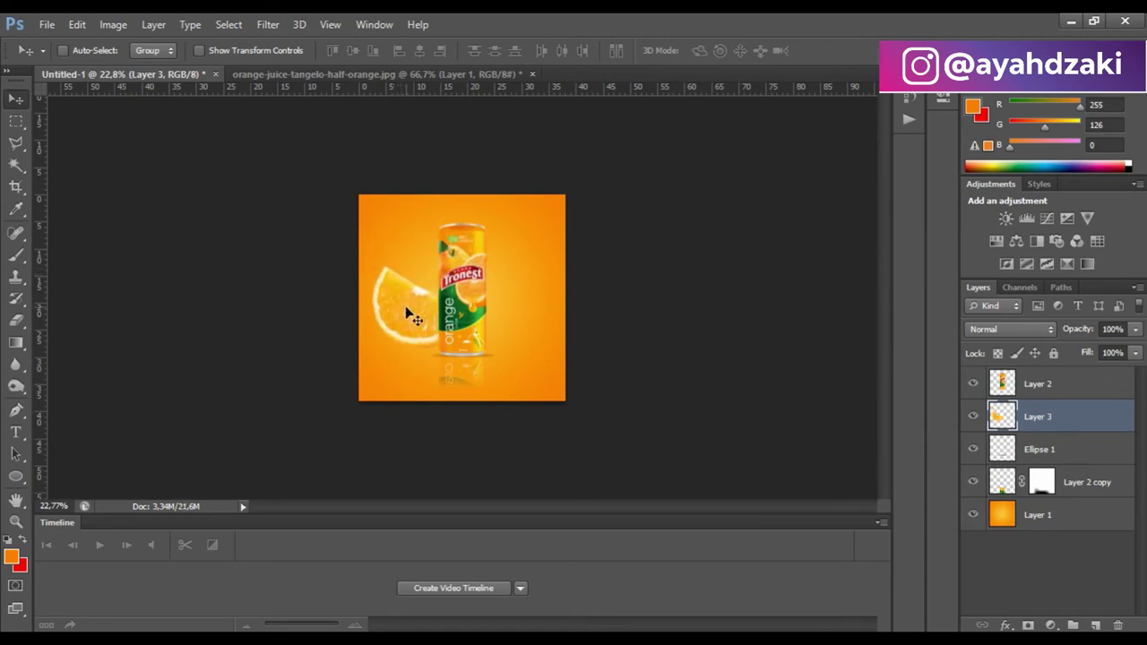
Scale the slice to 88.22%, rotate it 10.66°, and set it at the can's lower right.
key(ctrl+t)
drag(409, 289, 425, 290)
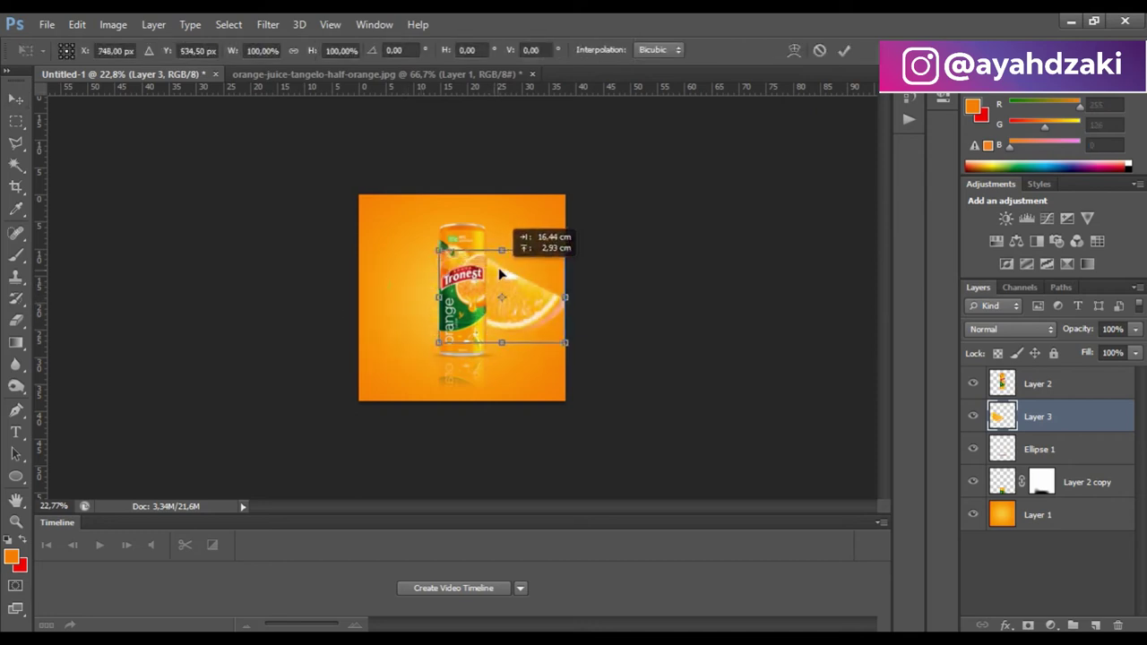
drag(501, 261, 366, 139)
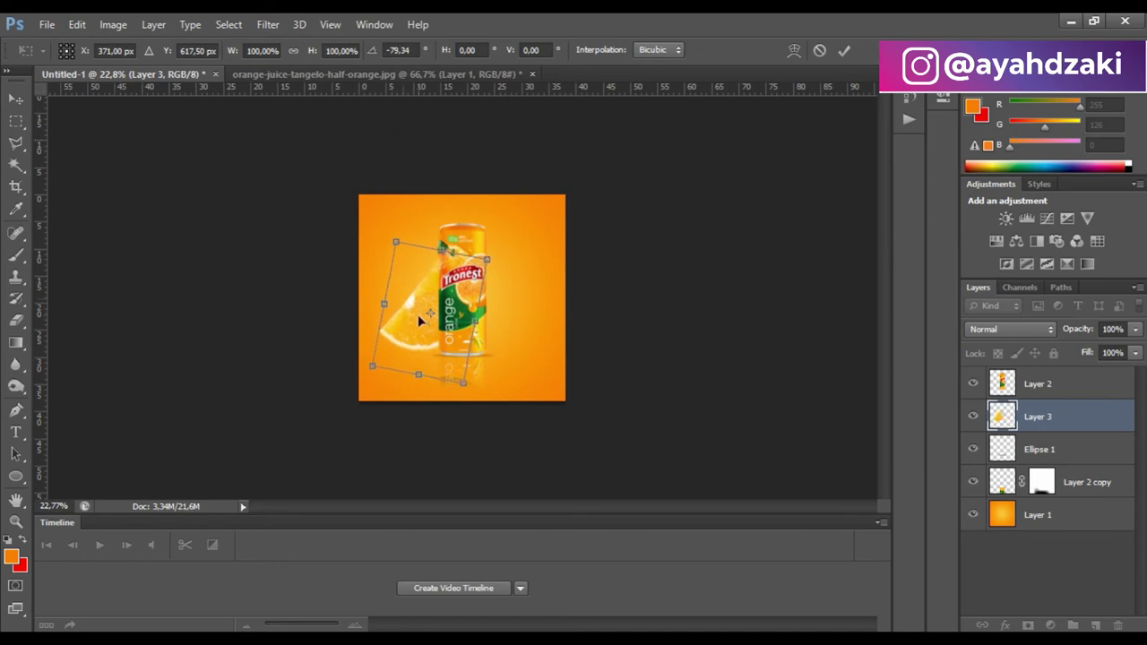
drag(413, 327, 398, 330)
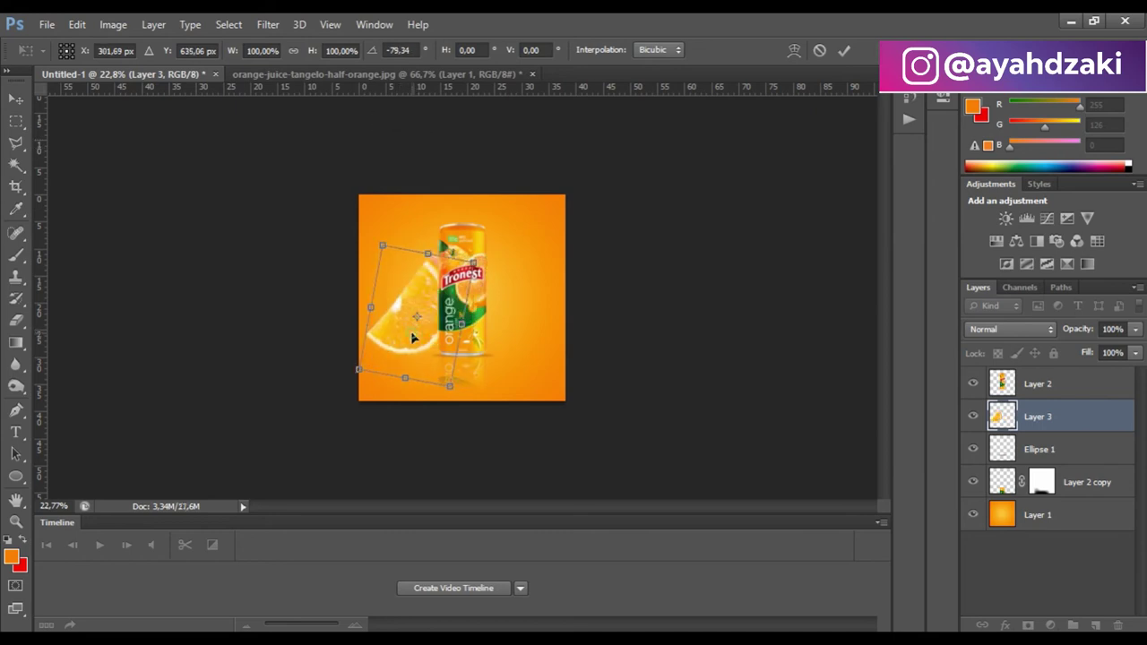
drag(473, 261, 457, 281)
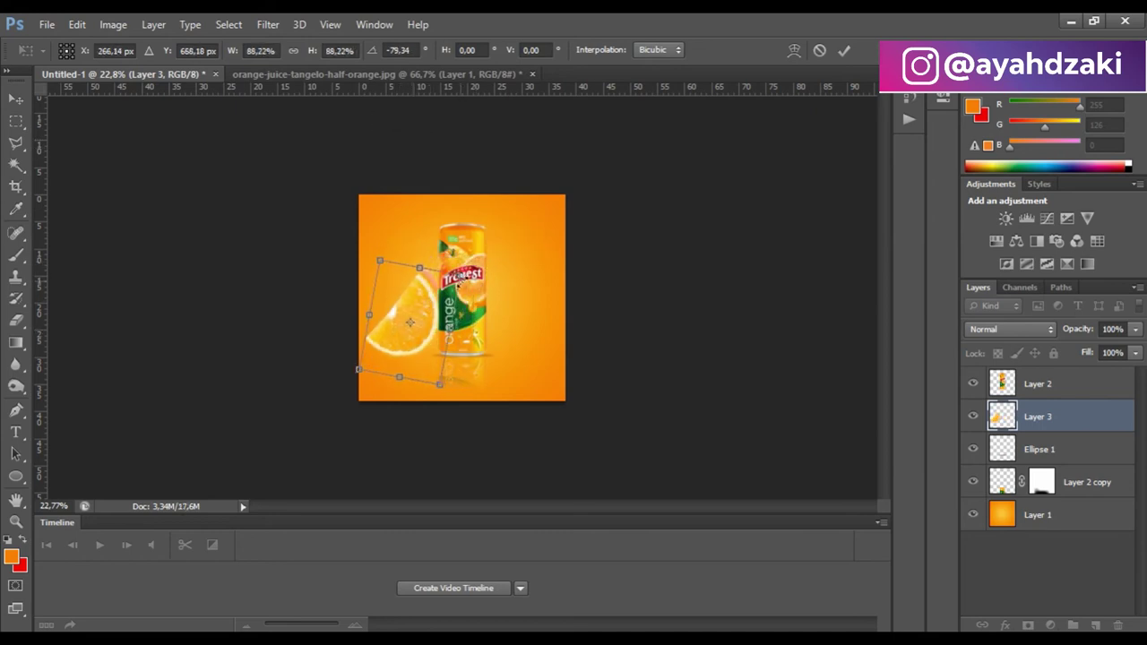
drag(398, 381, 349, 309)
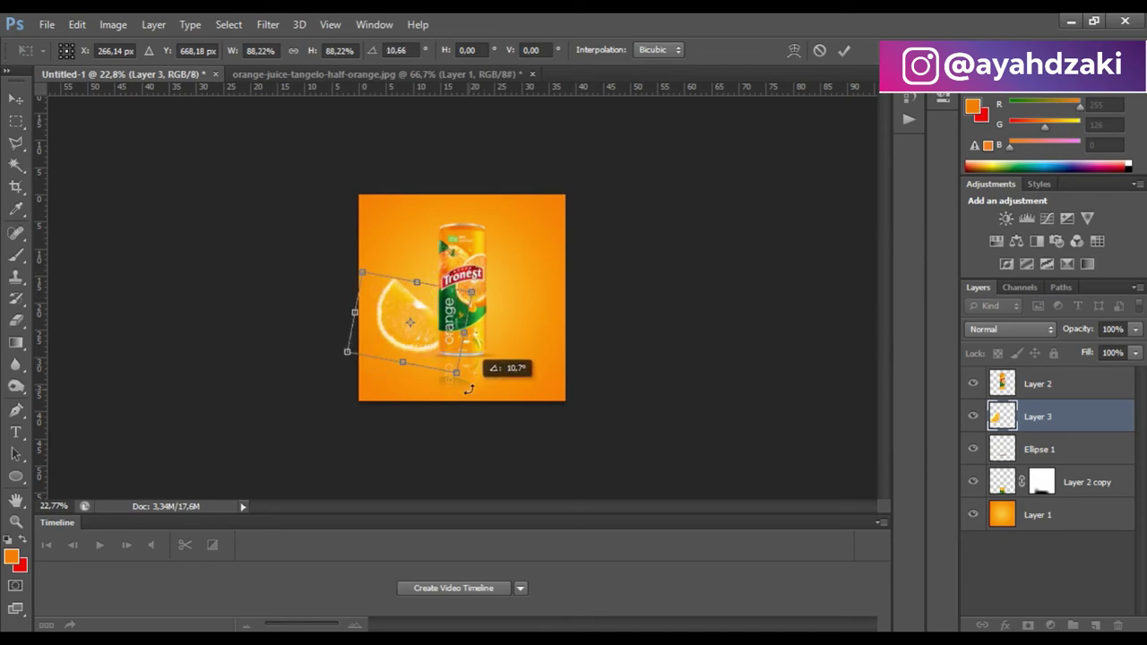
drag(408, 353, 500, 354)
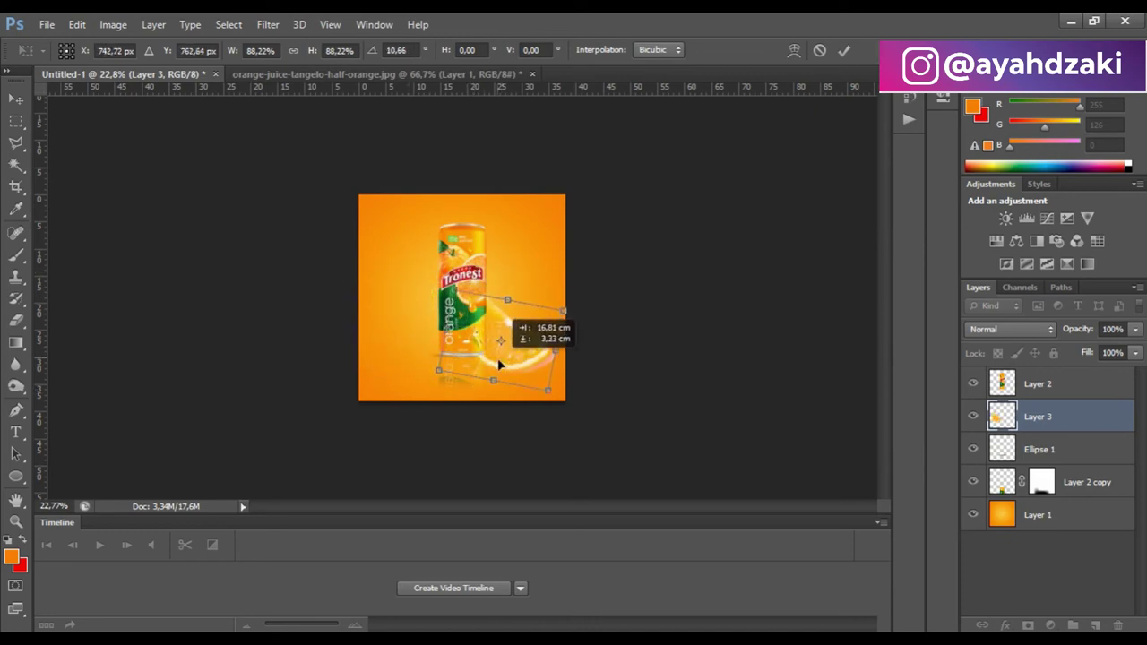
key(Return)
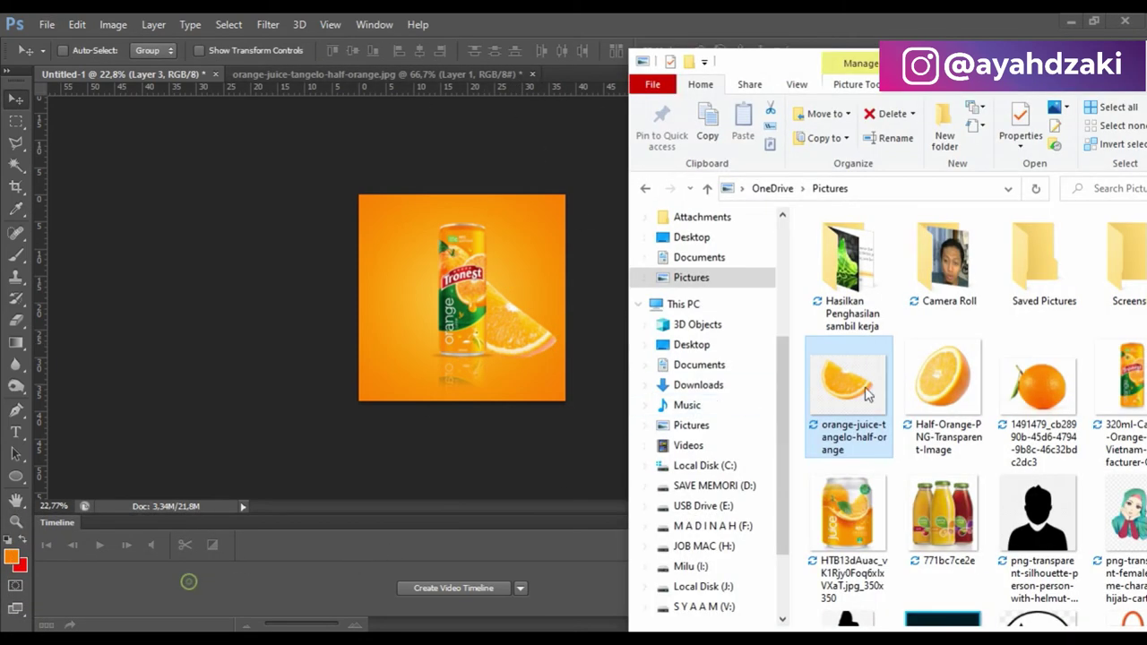
Open the whole orange image, copy it to a new layer, and delete its white background.
click(161, 582)
drag(1058, 397, 592, 85)
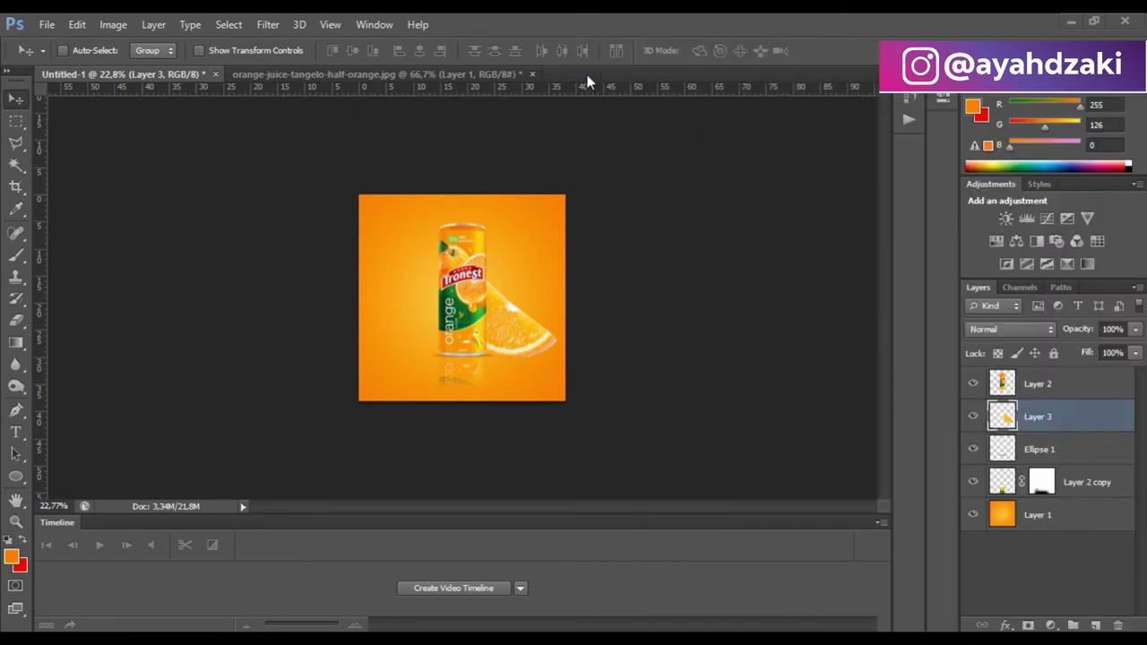
key(ctrl+j)
click(16, 164)
click(281, 179)
key(Delete)
click(972, 406)
click(16, 121)
Outline the shadow under the whole orange with the lasso and delete it.
click(16, 164)
click(16, 143)
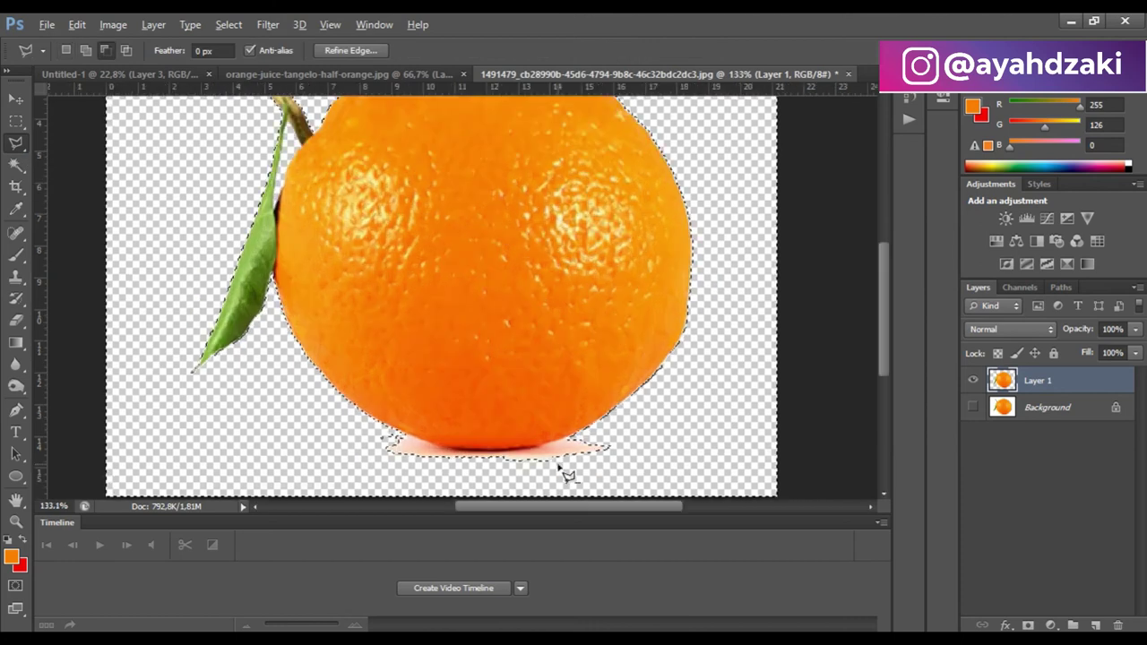
scroll(525, 430, up, 5)
click(238, 409)
click(678, 422)
double_click(583, 403)
key(Delete)
scroll(358, 313, down, 5)
click(16, 121)
Bring the whole orange into the poster, scale it to about 87%, and place it left of the can.
click(16, 98)
drag(448, 269, 126, 73)
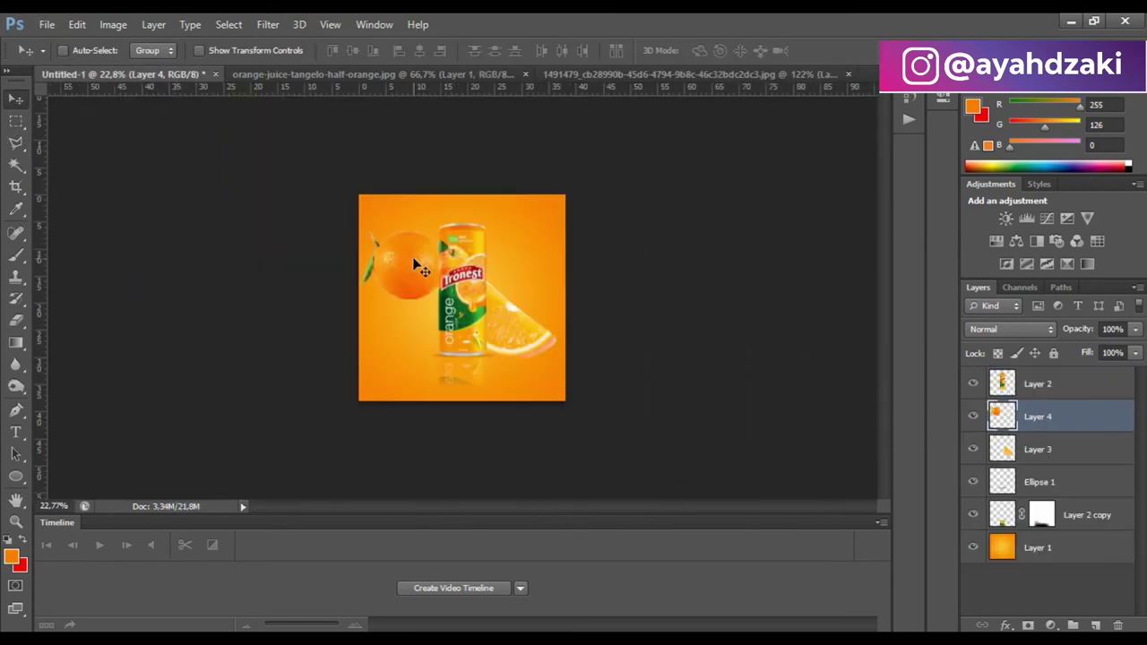
key(ctrl+t)
mouse_move(451, 161)
mouse_down()
mouse_move(432, 237)
mouse_move(346, 256)
mouse_up()
key(Return)
mouse_move(385, 295)
mouse_down()
mouse_move(395, 358)
mouse_move(411, 369)
mouse_up()
scroll(395, 380, up, 3)
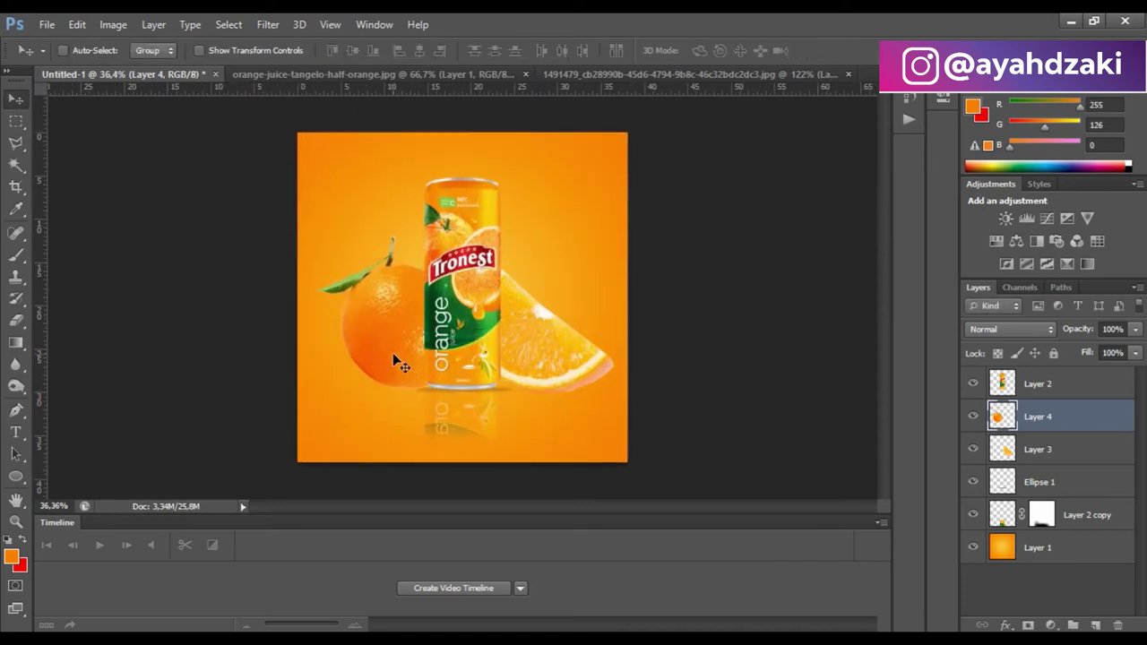
Shrink the orange slice layer to about 87%.
key(alt+bracketleft)
key(ctrl+t)
drag(615, 405, 584, 373)
key(Return)
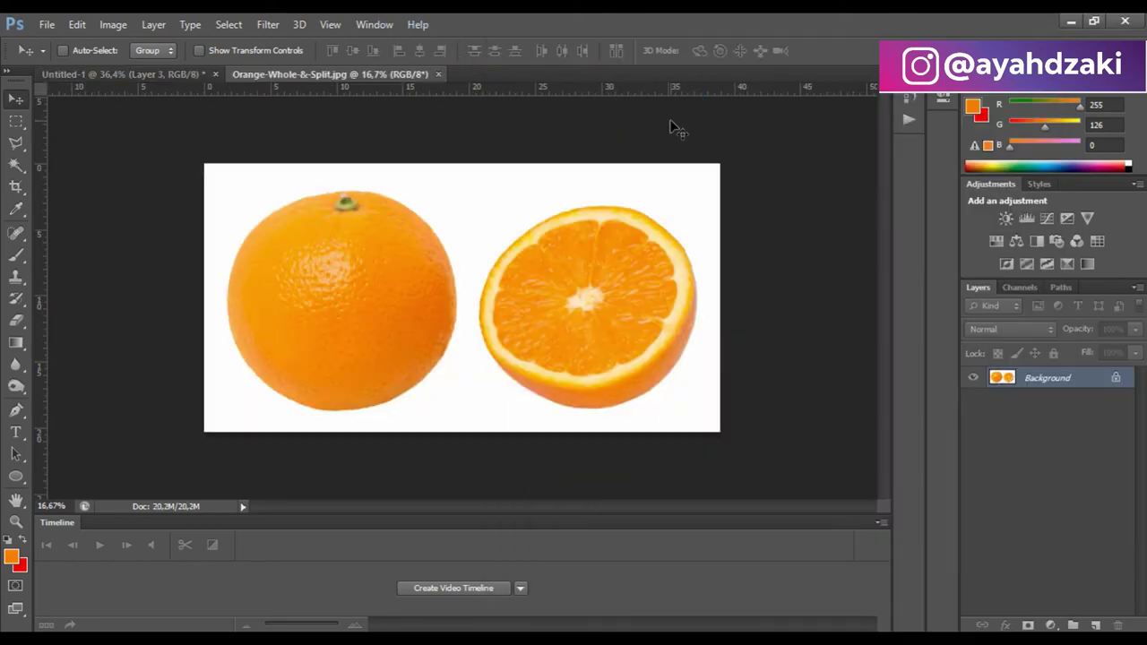
Cut out the halved orange with an elliptical selection, deleting its surroundings and white rim.
key(ctrl+j)
key(shift+m)
drag(462, 184, 713, 418)
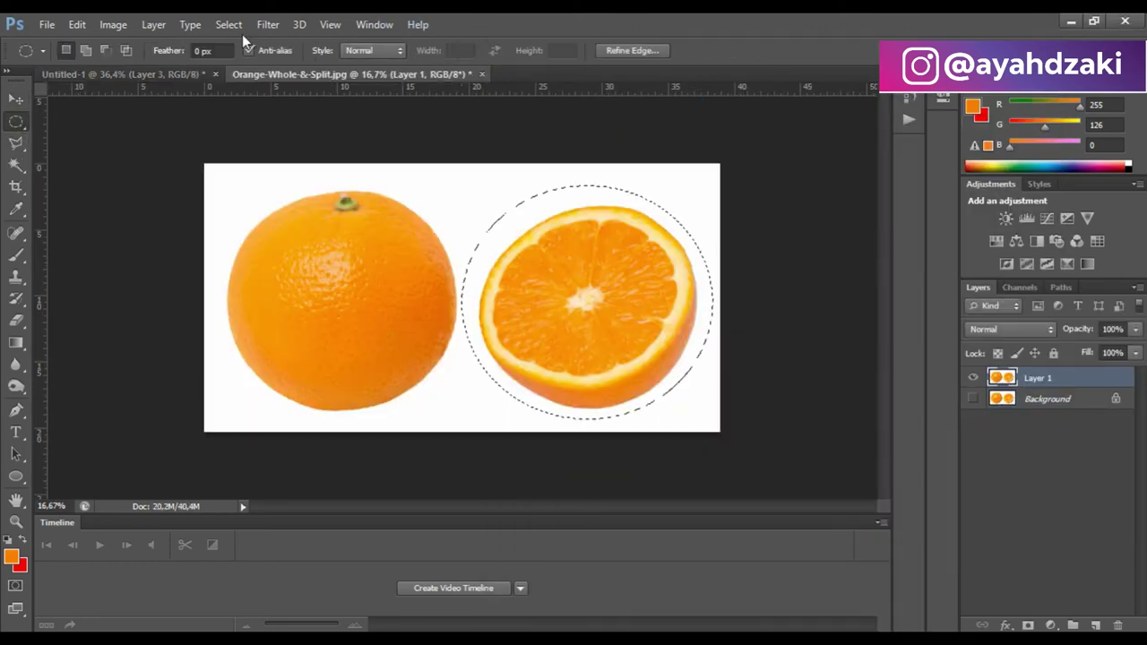
click(228, 24)
click(243, 96)
key(Delete)
key(w)
shift+click(697, 268)
key(Delete)
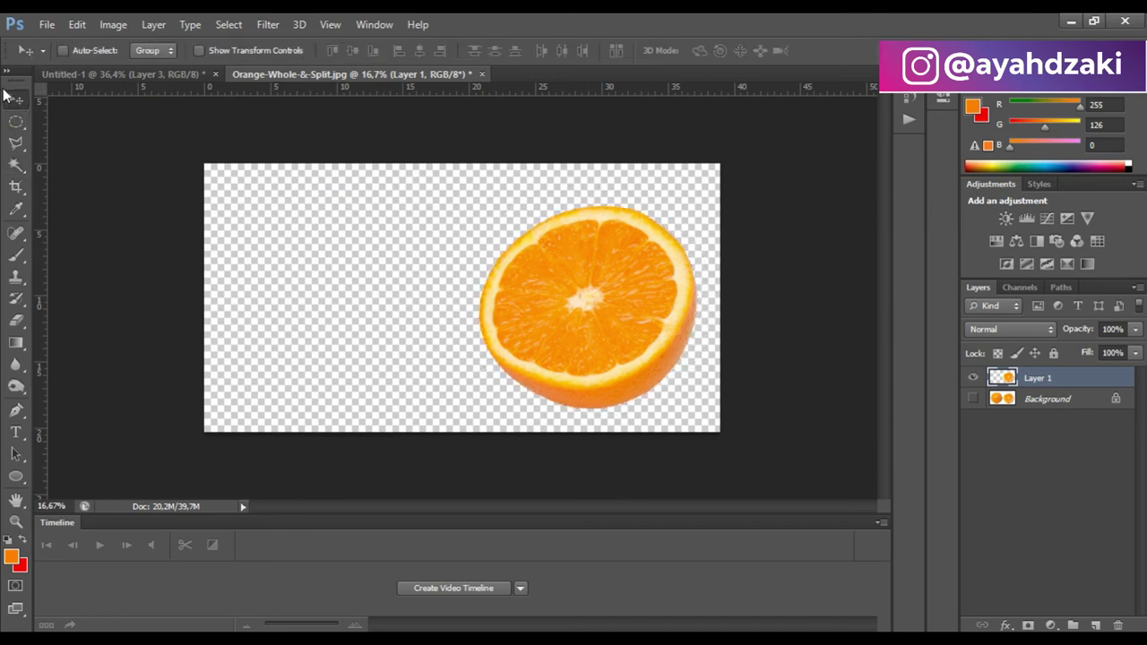
Bring the halved orange into the poster and shrink it to about half size.
mouse_move(577, 295)
mouse_down()
mouse_move(213, 115)
mouse_move(537, 197)
mouse_up()
key(ctrl+t)
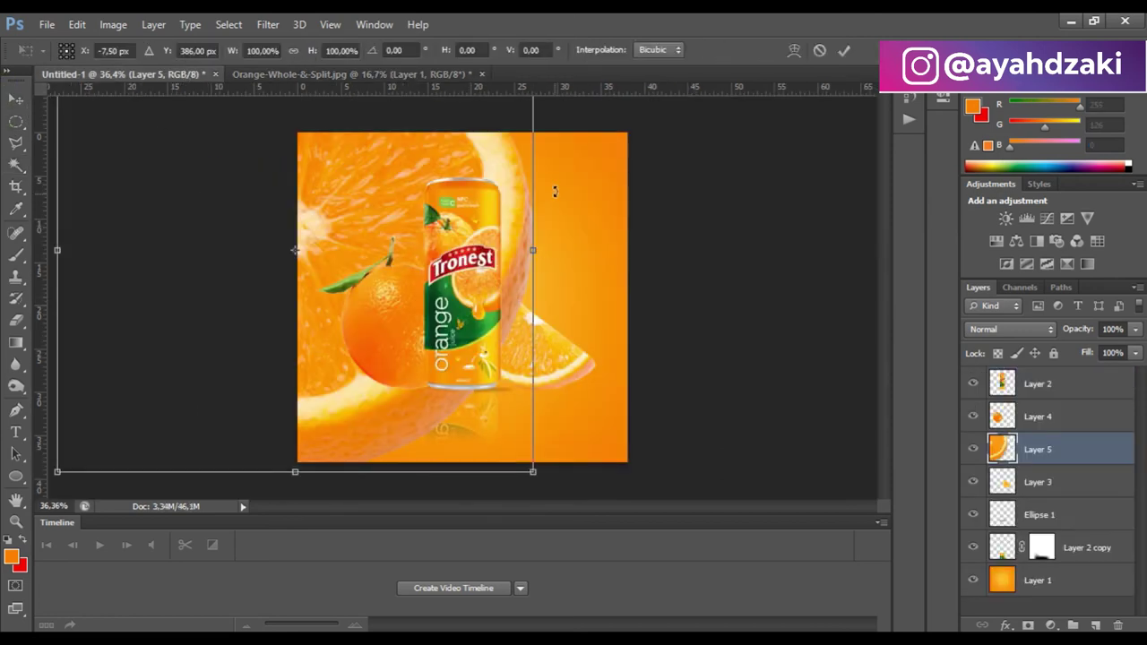
drag(532, 471, 301, 256)
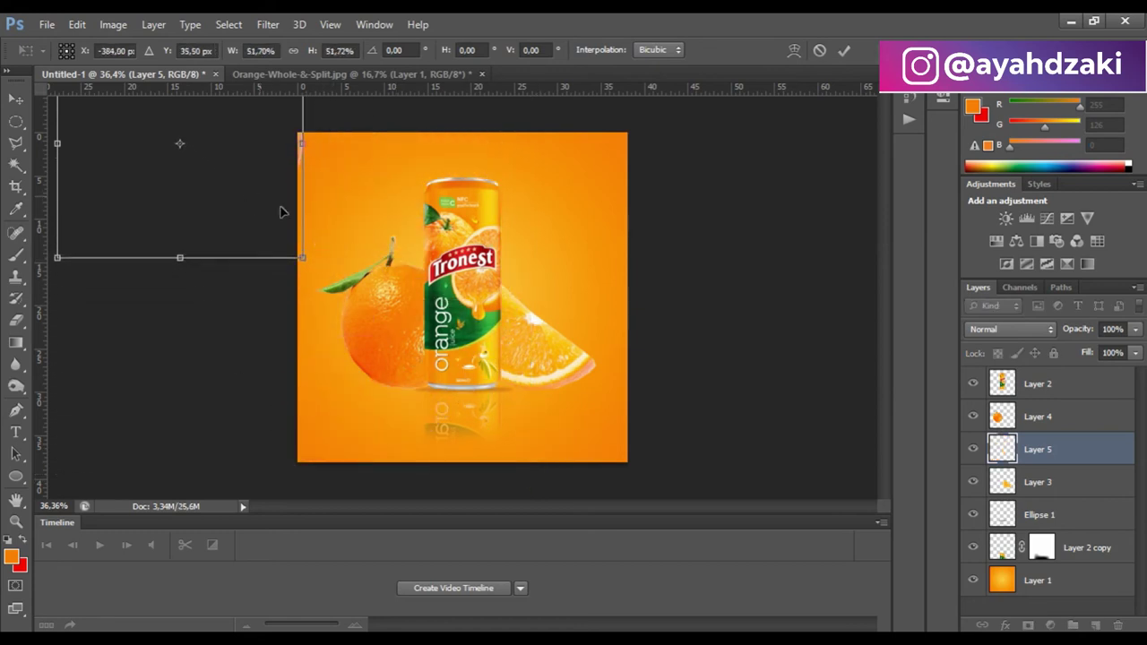
drag(282, 210, 480, 281)
key(Return)
Move the slice layer to the top and scale it to about 80% at the poster's bottom-left.
drag(1013, 457, 1030, 376)
drag(514, 243, 574, 321)
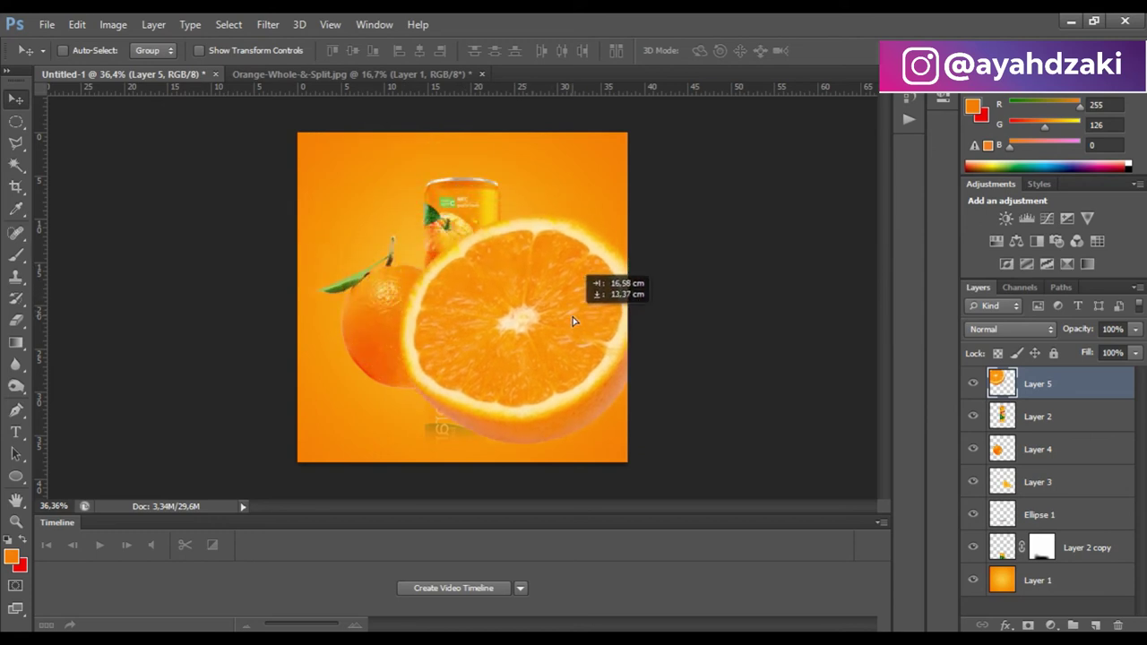
key(ctrl+t)
drag(638, 206, 644, 217)
mouse_move(583, 341)
mouse_down()
mouse_move(406, 387)
mouse_move(419, 380)
mouse_up()
drag(476, 267, 428, 307)
mouse_move(398, 383)
mouse_down()
mouse_move(494, 418)
mouse_move(589, 190)
mouse_move(645, 175)
mouse_move(492, 409)
mouse_move(432, 441)
mouse_move(445, 415)
mouse_move(433, 412)
mouse_up()
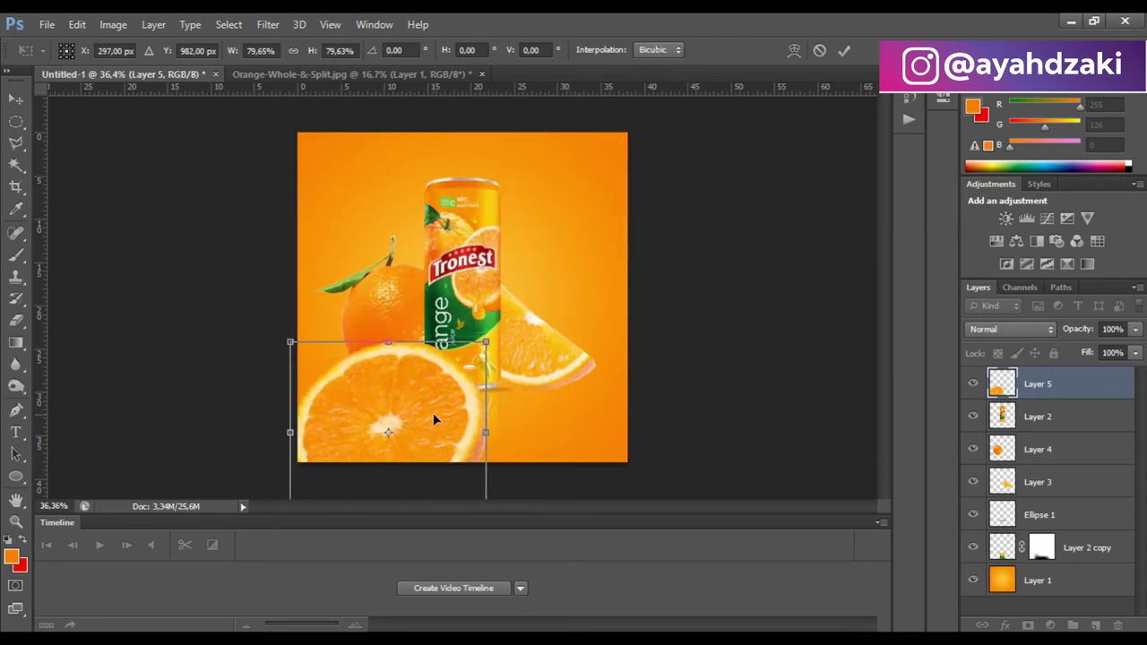
key(Return)
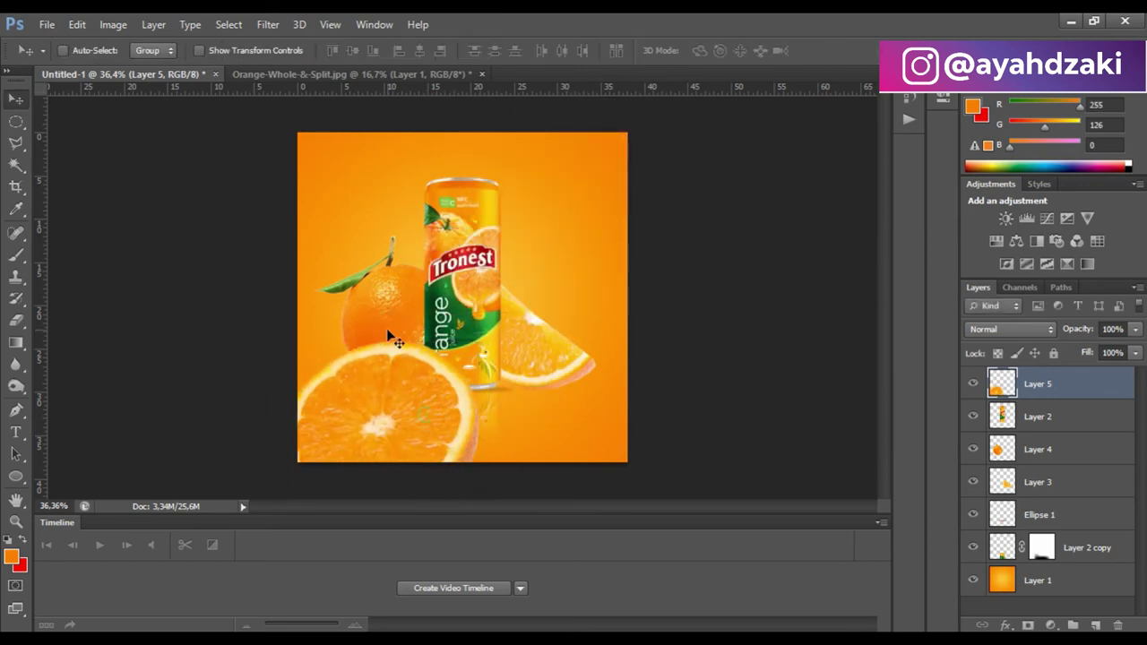
Apply a Gaussian Blur of about 7.8 px to the foreground orange slice (Layer 5).
click(267, 24)
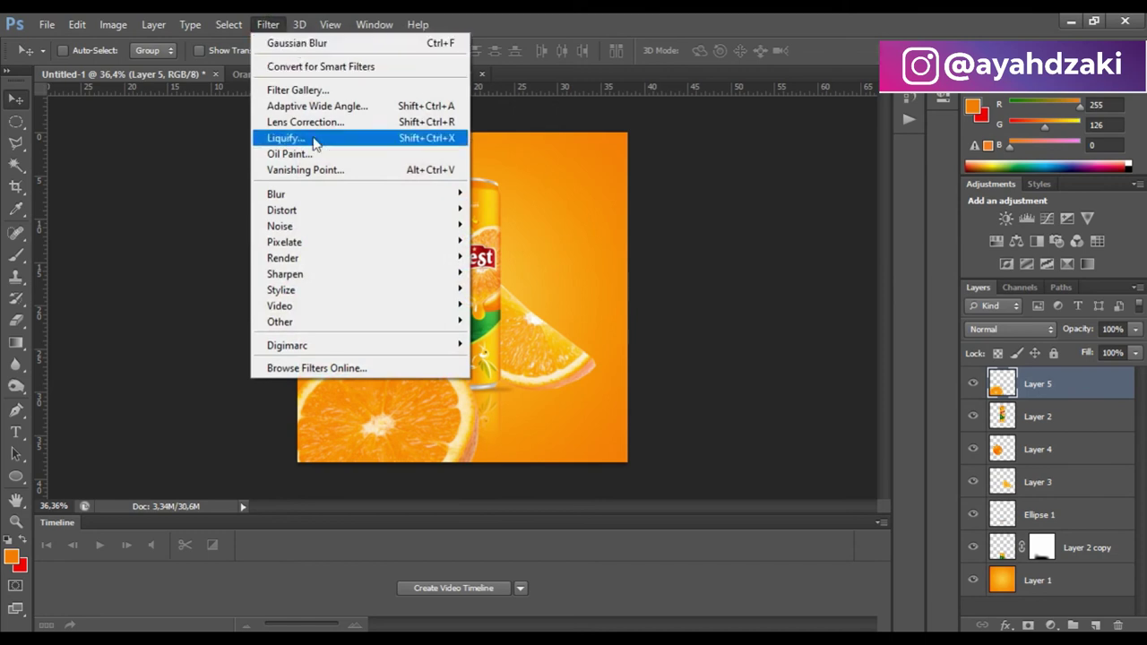
mouse_move(276, 193)
click(513, 314)
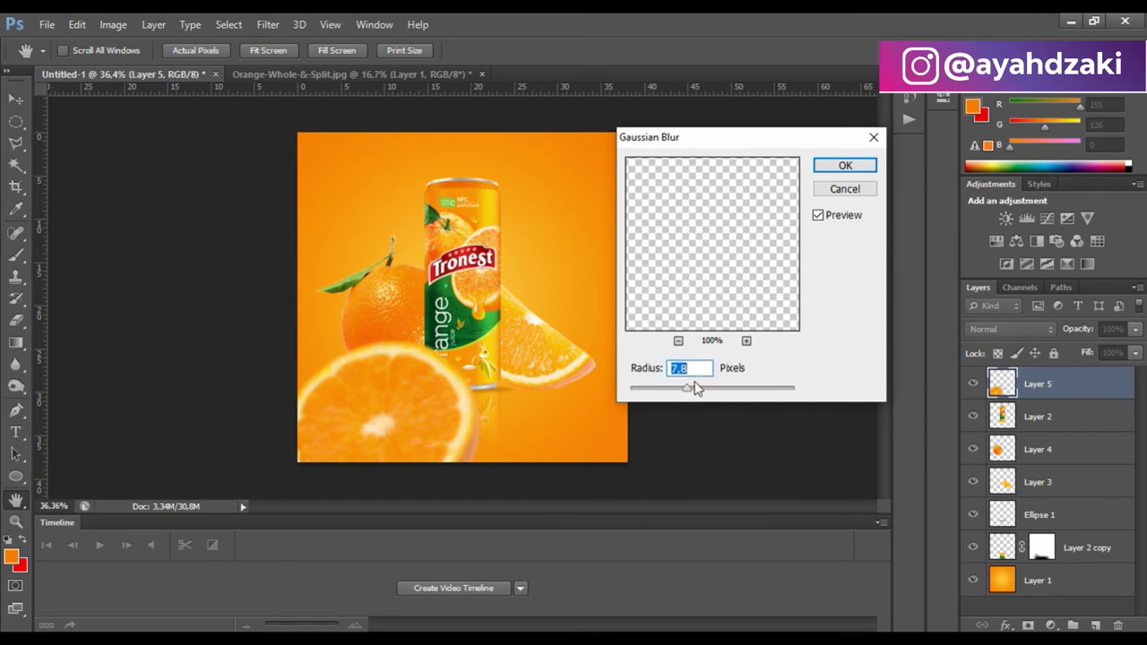
click(845, 167)
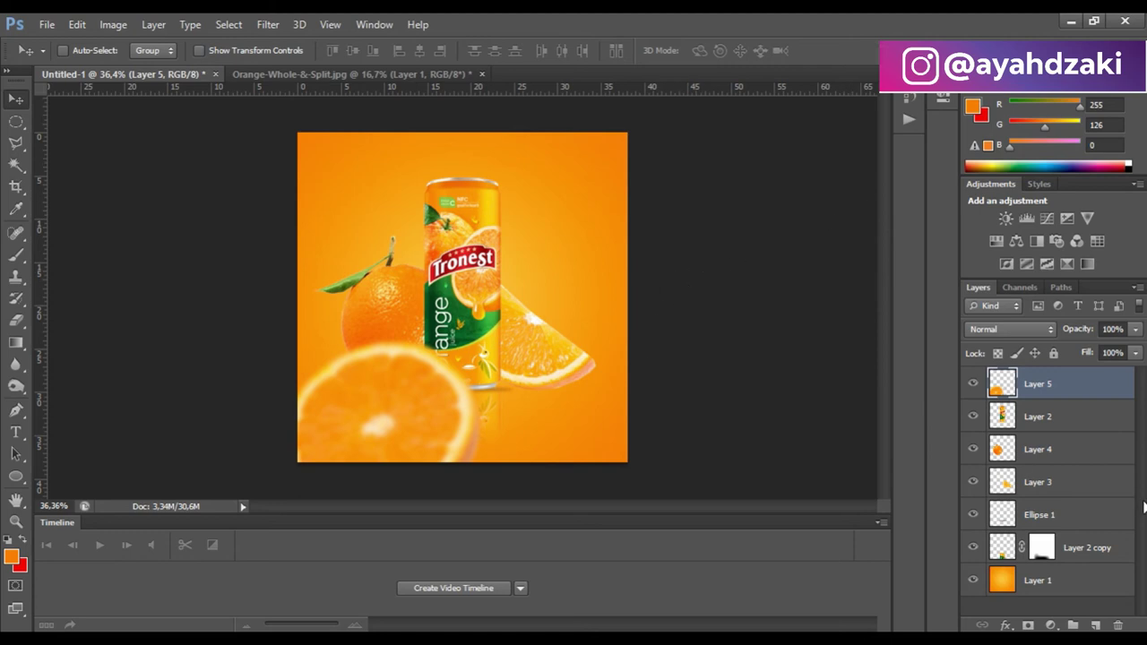
click(427, 74)
Bring the half orange into the poster, shrunk to a quarter at the top-left.
mouse_move(426, 224)
mouse_down()
mouse_move(178, 71)
mouse_move(348, 184)
mouse_up()
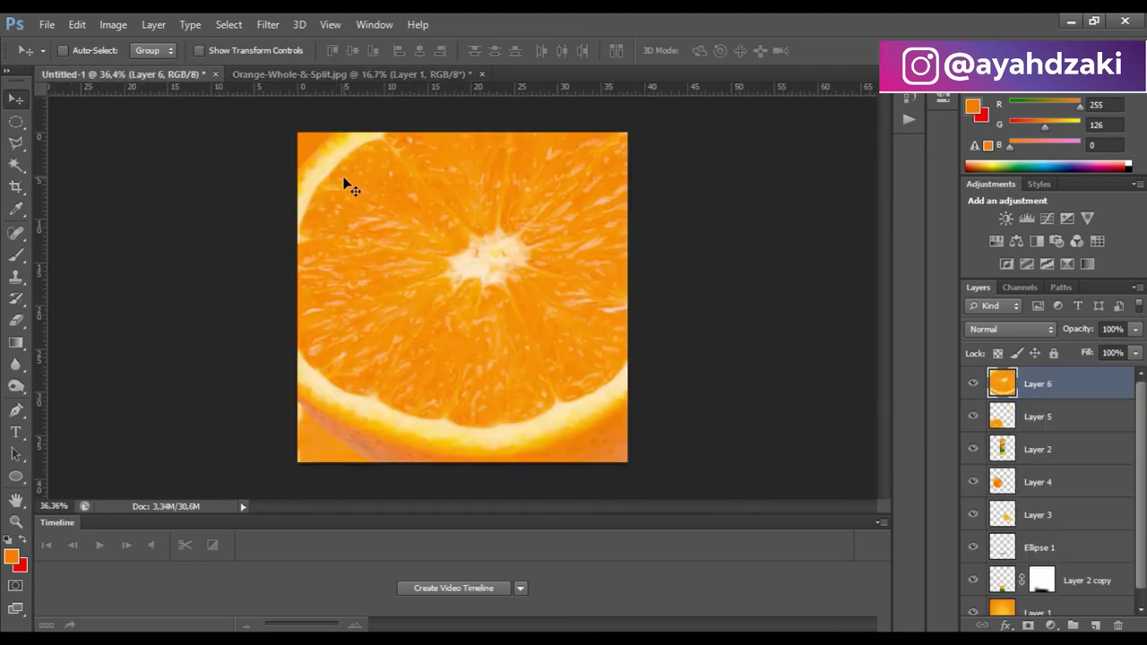
key(ctrl+t)
mouse_move(731, 498)
mouse_down()
mouse_move(422, 205)
mouse_move(379, 195)
mouse_move(396, 249)
mouse_move(316, 159)
mouse_move(393, 211)
mouse_move(397, 242)
mouse_move(426, 172)
mouse_move(431, 189)
mouse_up()
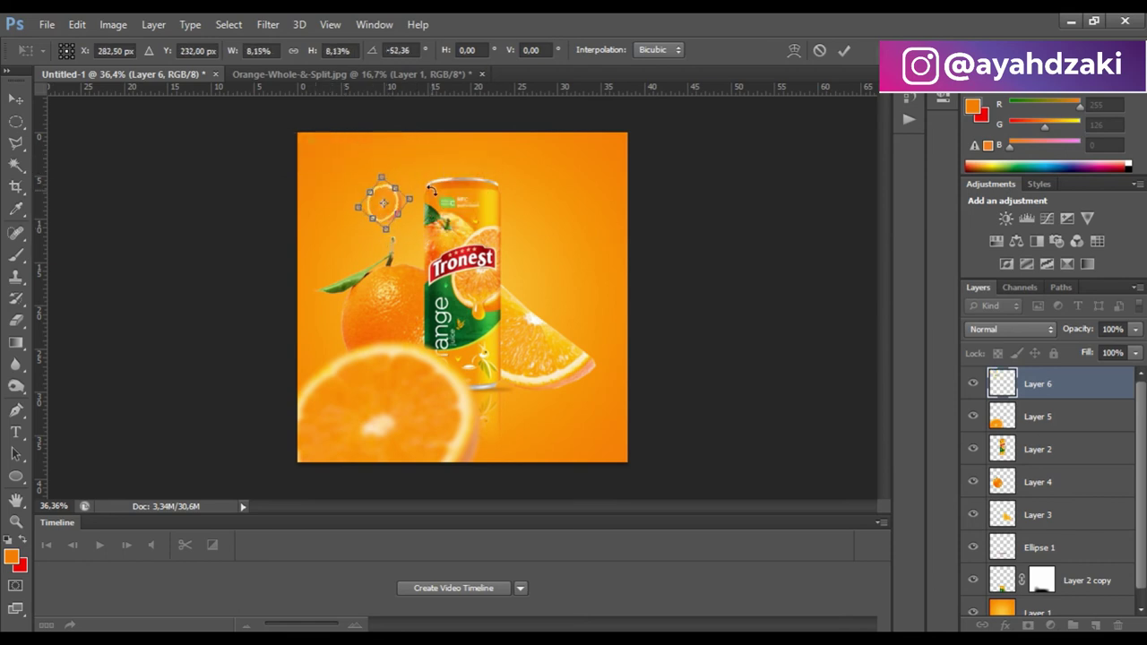
key(Return)
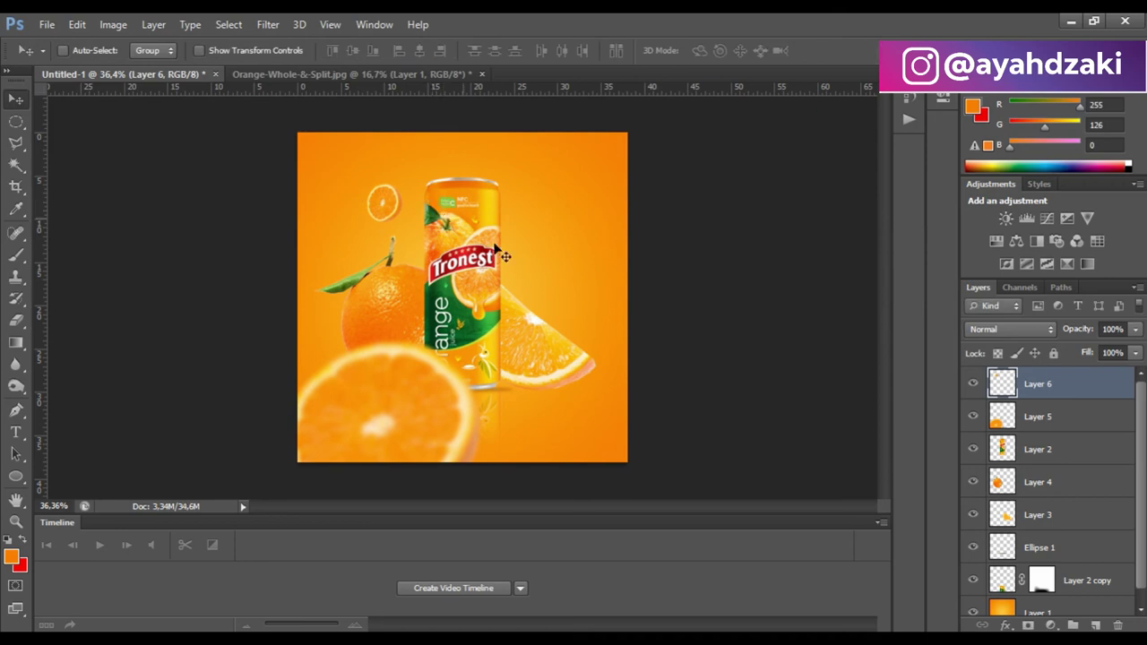
Duplicate the orange wedge toward the top right and shrink it to about a quarter.
ctrl+click(565, 358)
drag(564, 358, 584, 228)
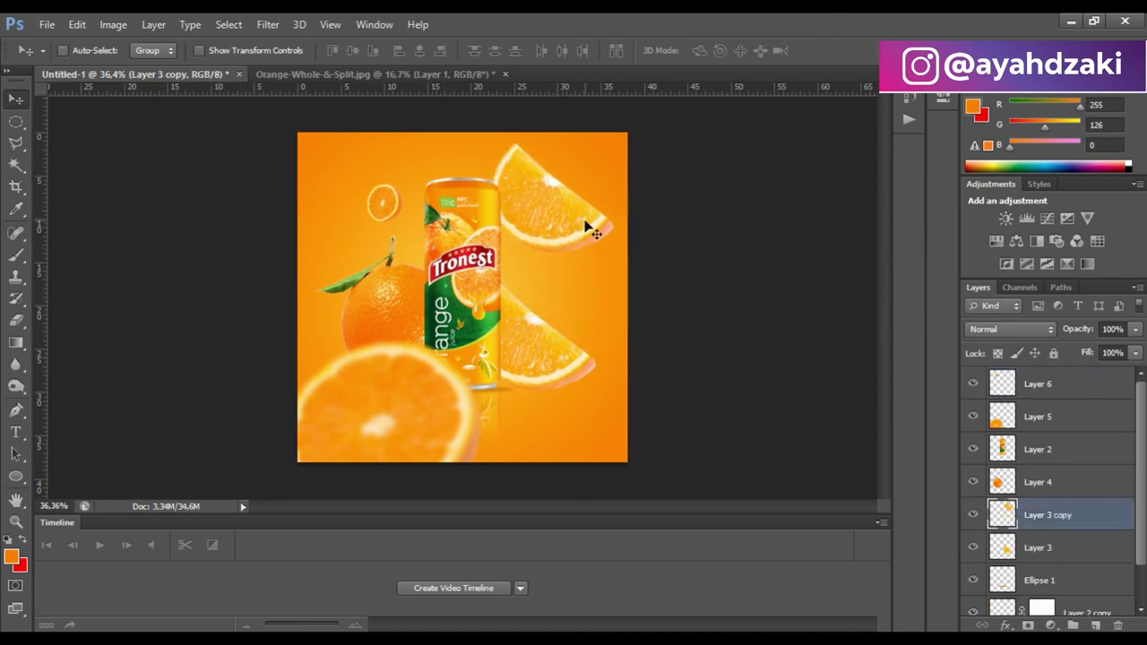
key(ctrl+t)
mouse_move(618, 264)
mouse_down()
mouse_move(506, 172)
mouse_move(495, 142)
mouse_move(578, 169)
mouse_up()
key(Return)
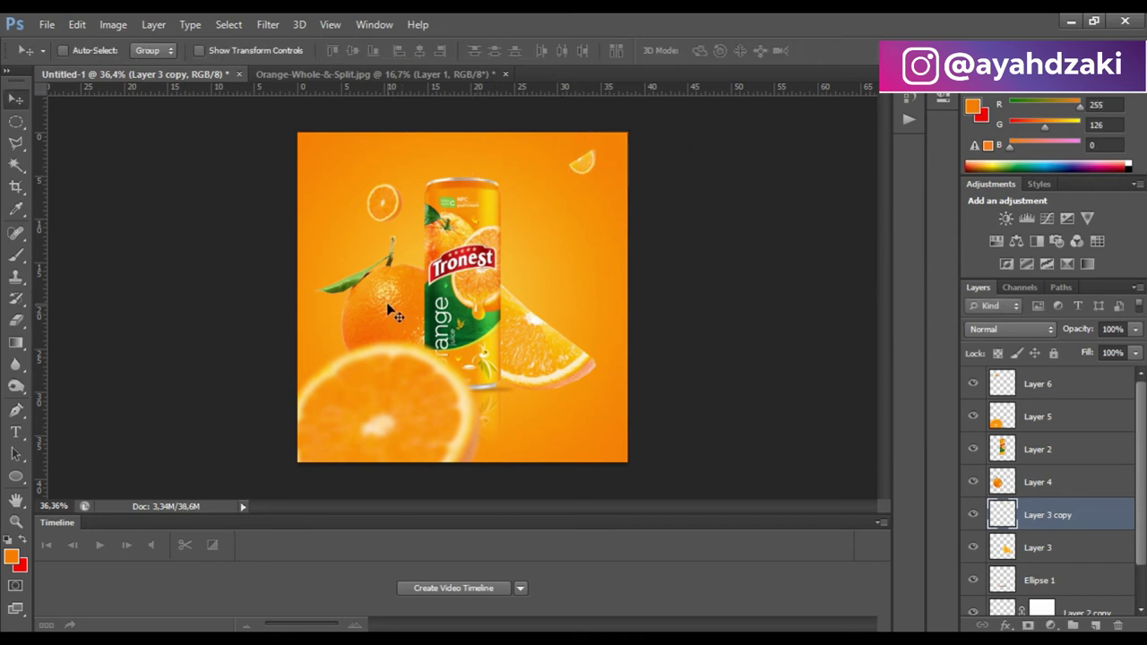
Duplicate the whole orange, shrink it to about 20%, and place it along the top edge.
drag(388, 296, 479, 204)
key(ctrl+t)
mouse_move(560, 287)
mouse_down()
mouse_move(428, 155)
mouse_move(465, 148)
mouse_up()
key(Return)
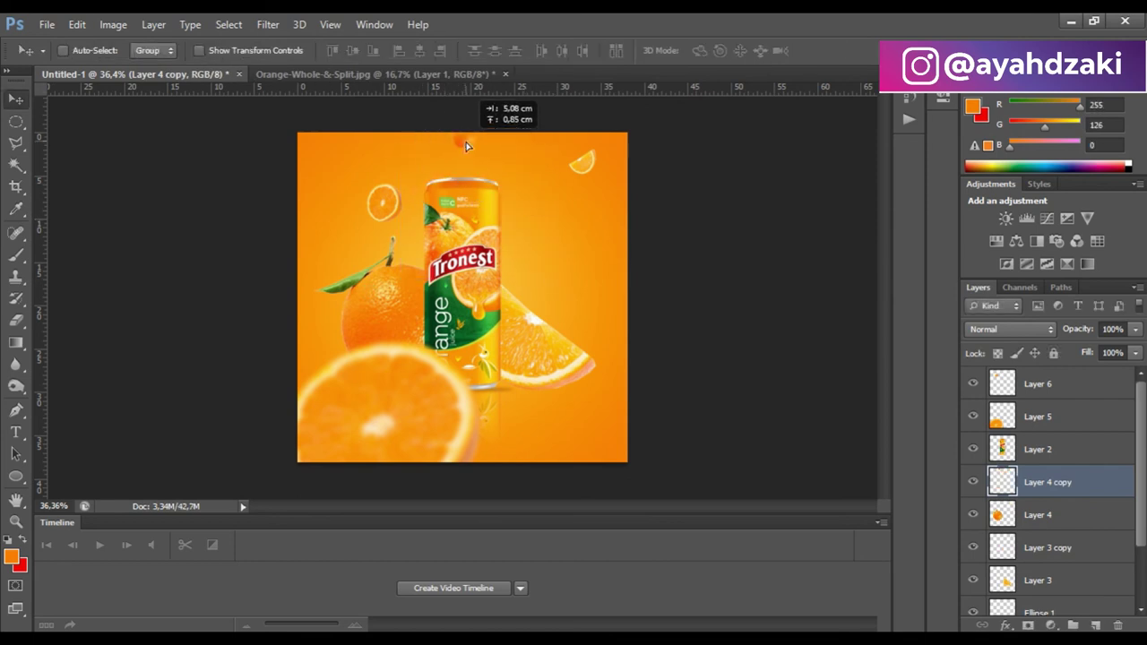
mouse_move(563, 375)
mouse_down()
mouse_move(650, 292)
mouse_move(609, 385)
mouse_move(307, 251)
mouse_up()
Add a rotated wedge copy at the left edge and Gaussian-blur it.
key(ctrl+j)
key(ctrl+t)
key(Return)
click(268, 25)
click(268, 24)
click(268, 24)
click(515, 312)
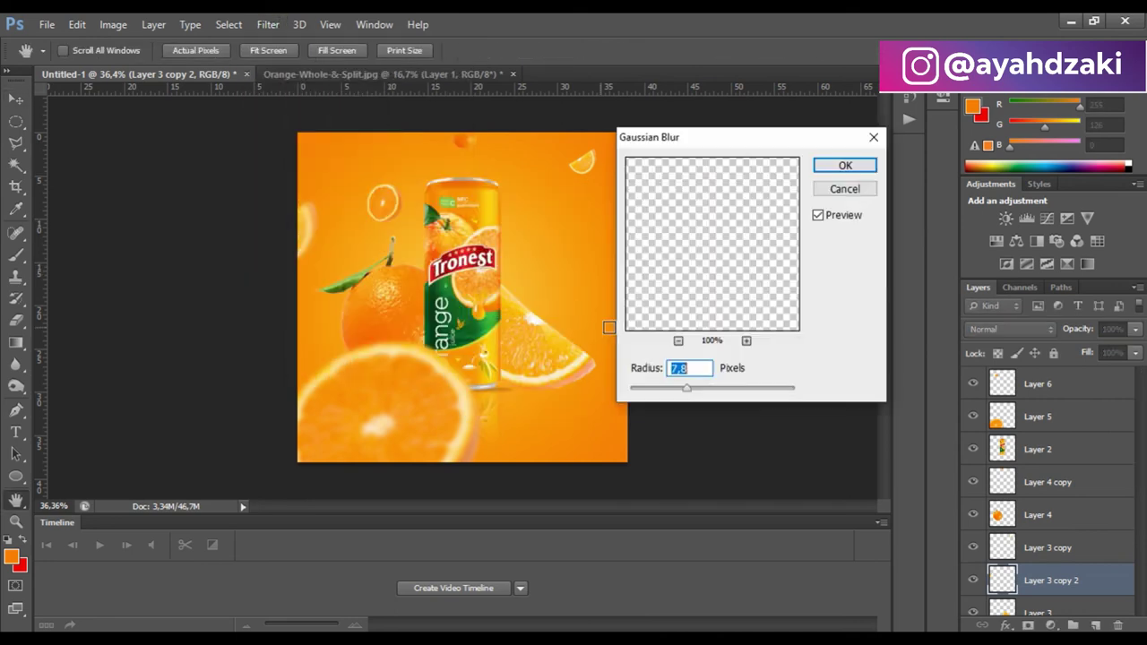
click(844, 164)
Duplicate the big round slice, shrinking and rotating the copy at the right edge.
mouse_move(484, 367)
mouse_down()
mouse_move(604, 294)
mouse_move(607, 239)
mouse_up()
key(ctrl+t)
drag(627, 188, 573, 296)
mouse_move(573, 376)
mouse_down()
mouse_move(519, 363)
mouse_move(622, 279)
mouse_move(667, 220)
mouse_up()
key(Return)
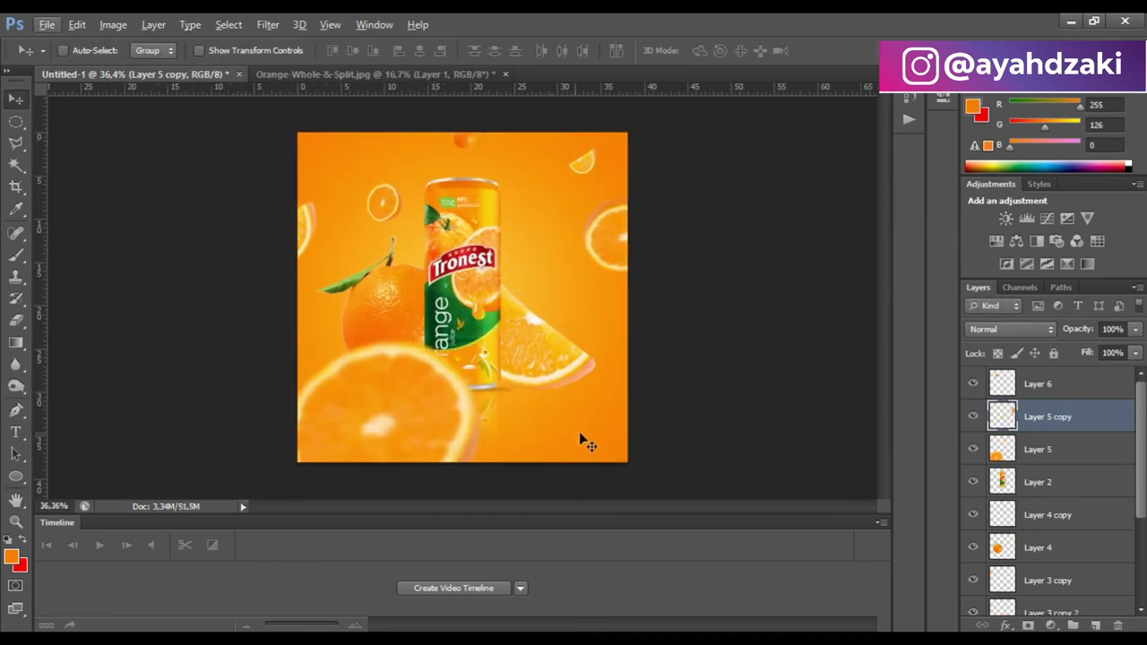
ctrl+click(487, 301)
scroll(542, 403, up, 1)
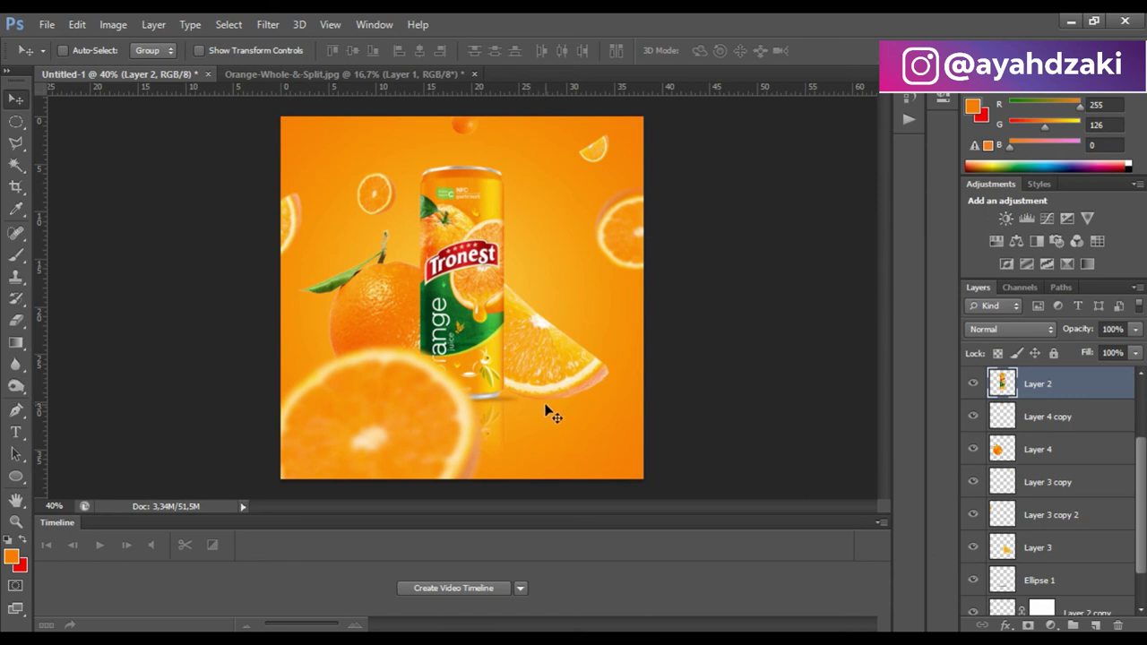
Duplicate the Ellipse 1 shadow under the orange wedge and stack the copy below Ellipse 1.
scroll(1021, 509, down, 1)
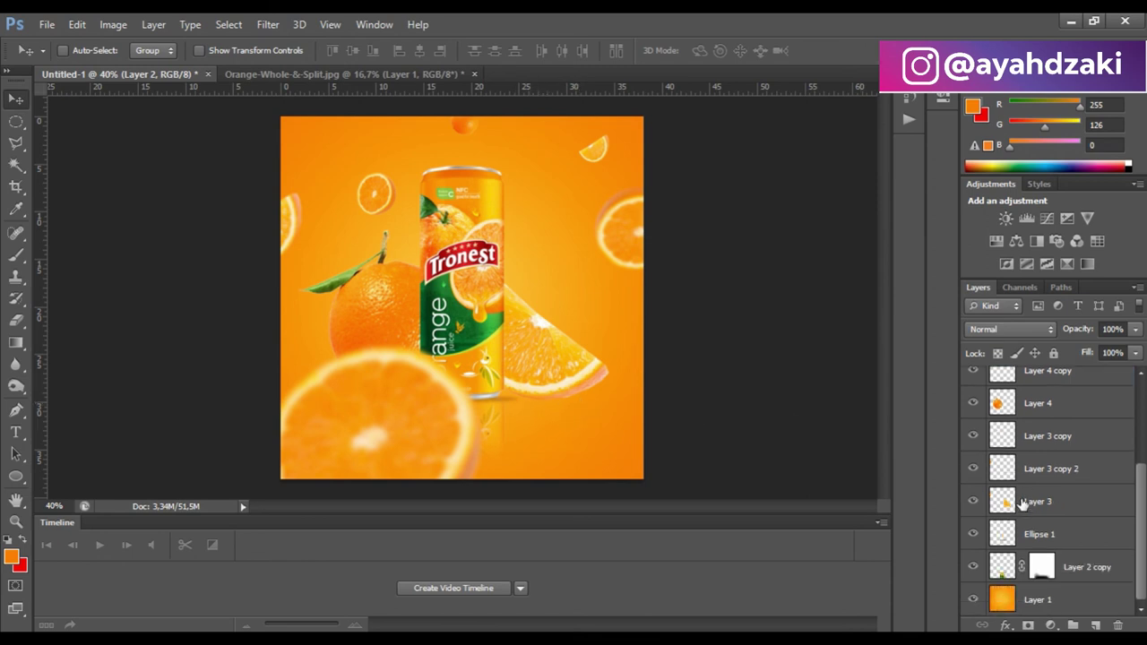
drag(1013, 536, 1005, 414)
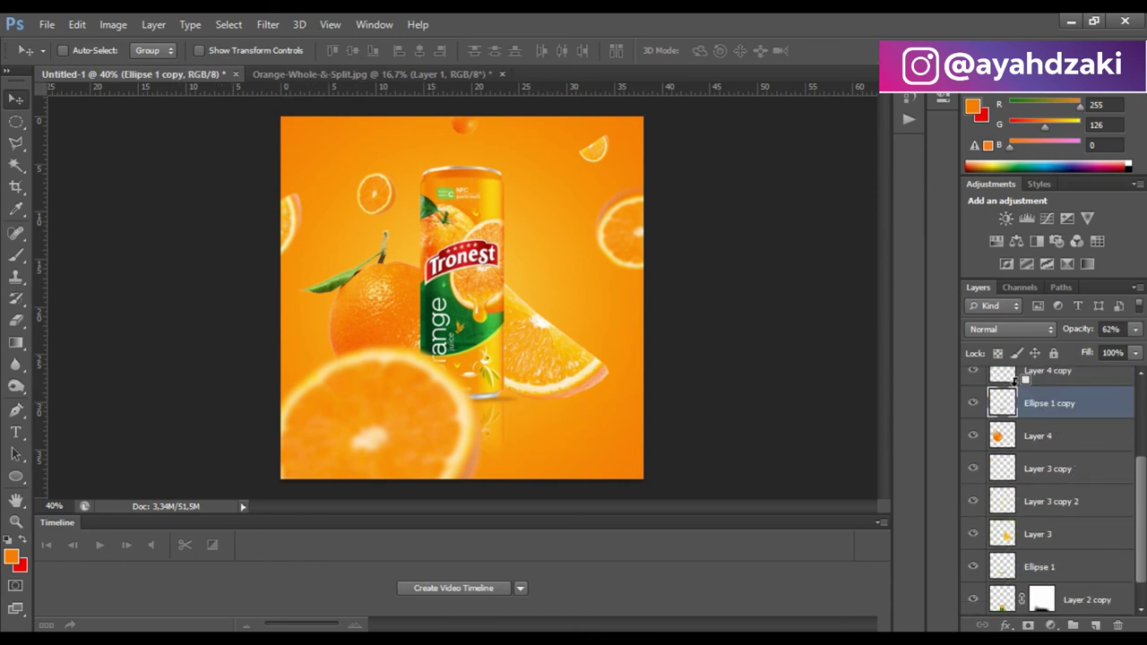
drag(513, 403, 607, 406)
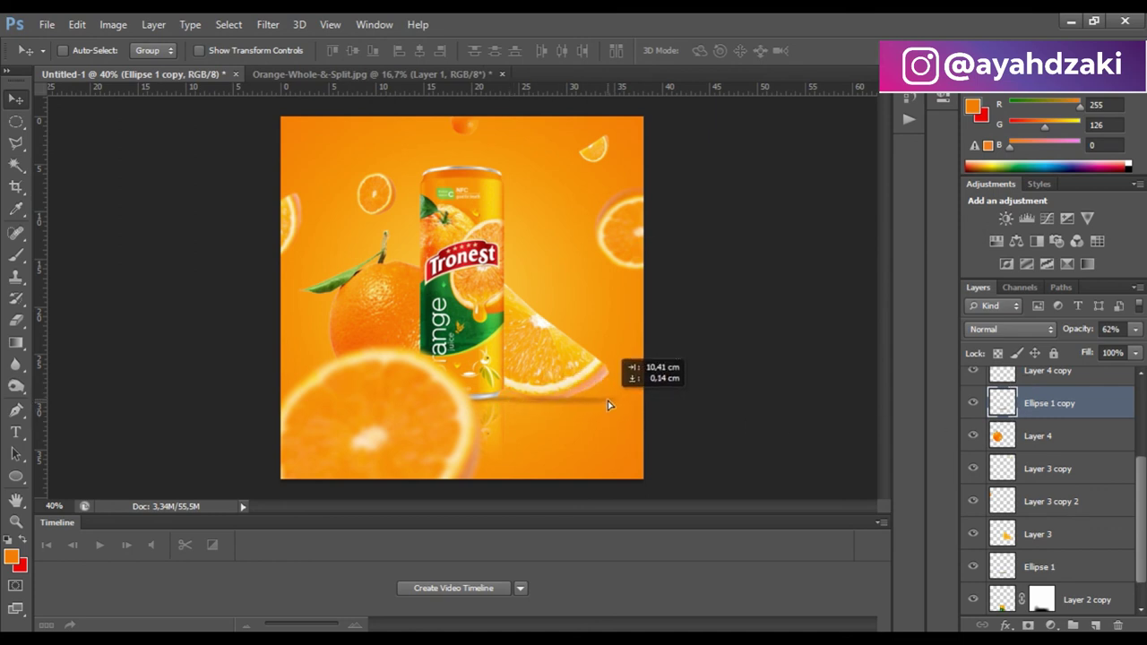
scroll(1037, 448, up, 2)
scroll(1037, 448, up, 1)
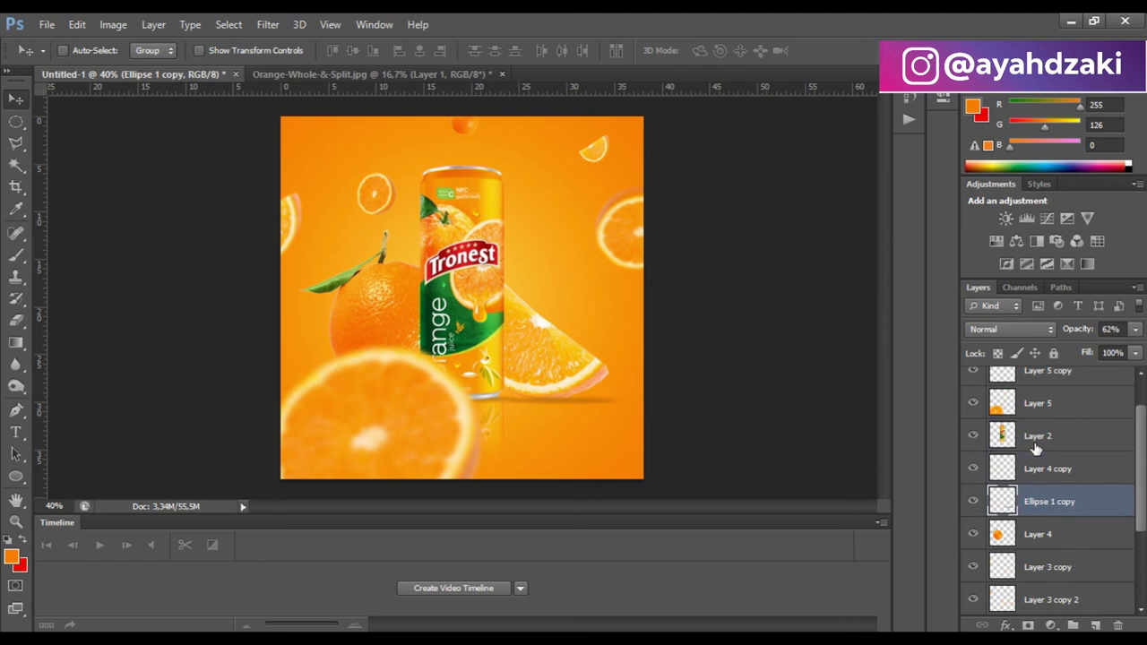
scroll(1036, 448, up, 1)
scroll(999, 445, down, 4)
drag(1013, 419, 1018, 584)
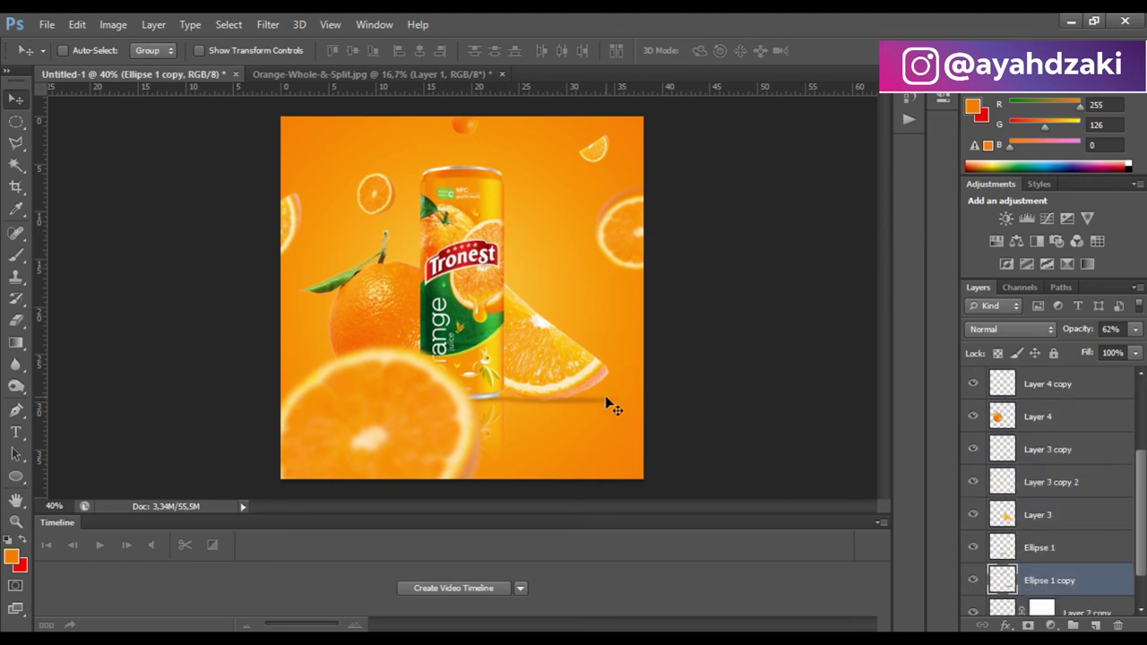
alt+scroll(605, 405, down, 2)
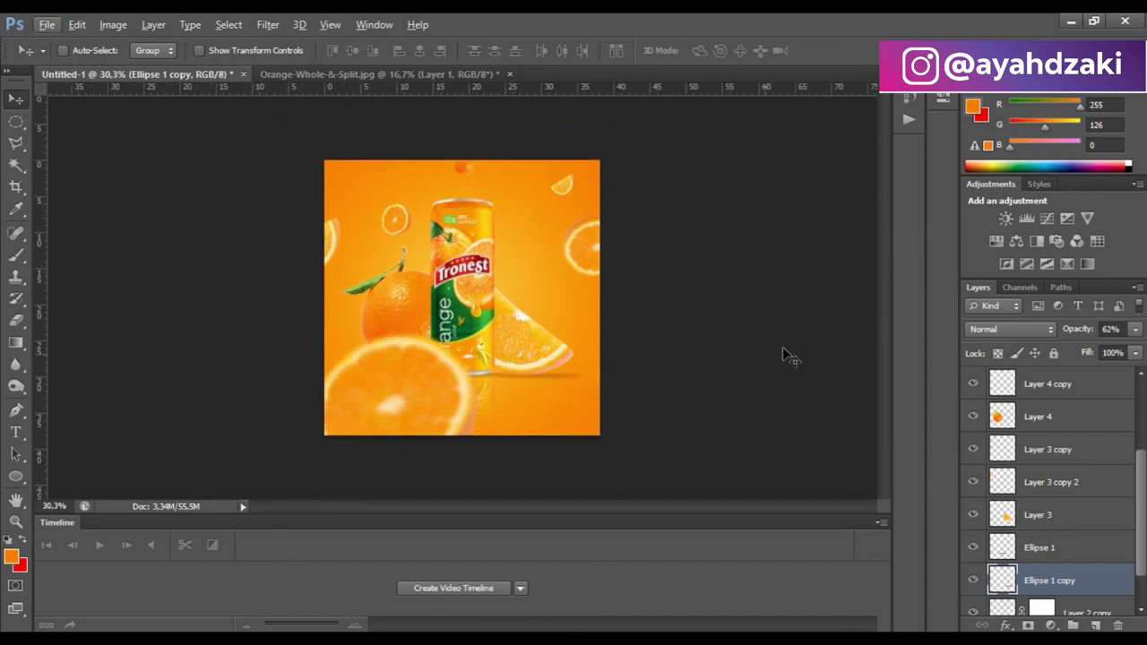
Lower the Ellipse 1 copy shadow's opacity to 48%.
click(1135, 329)
drag(1107, 348, 1098, 349)
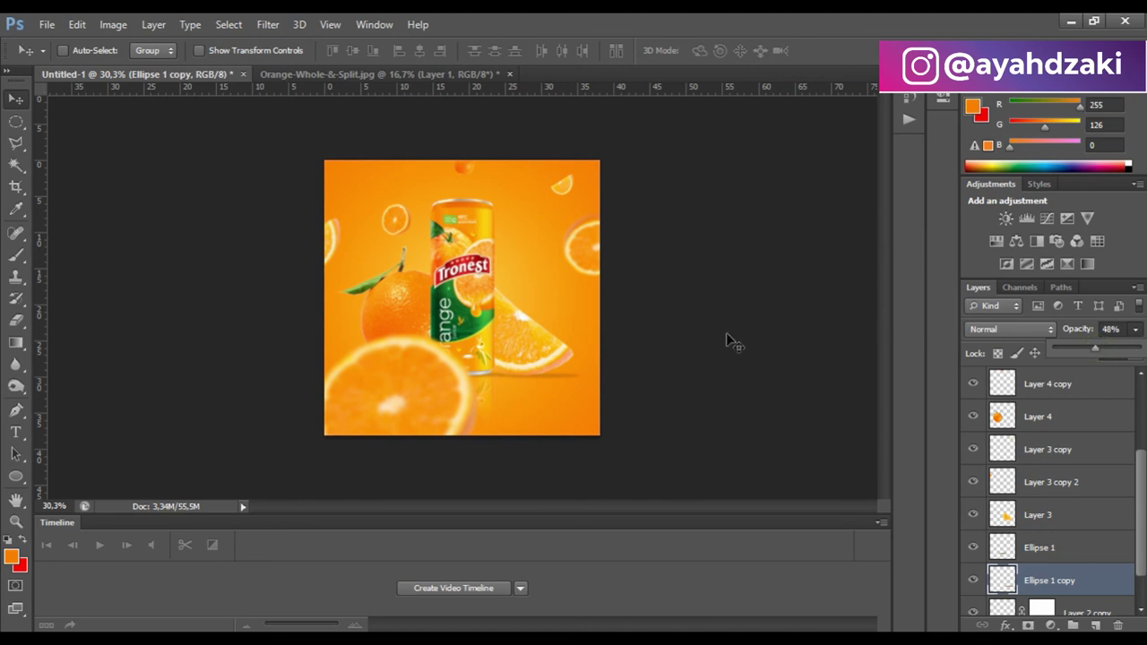
alt+scroll(726, 332, down, 1)
alt+scroll(726, 332, down, 1)
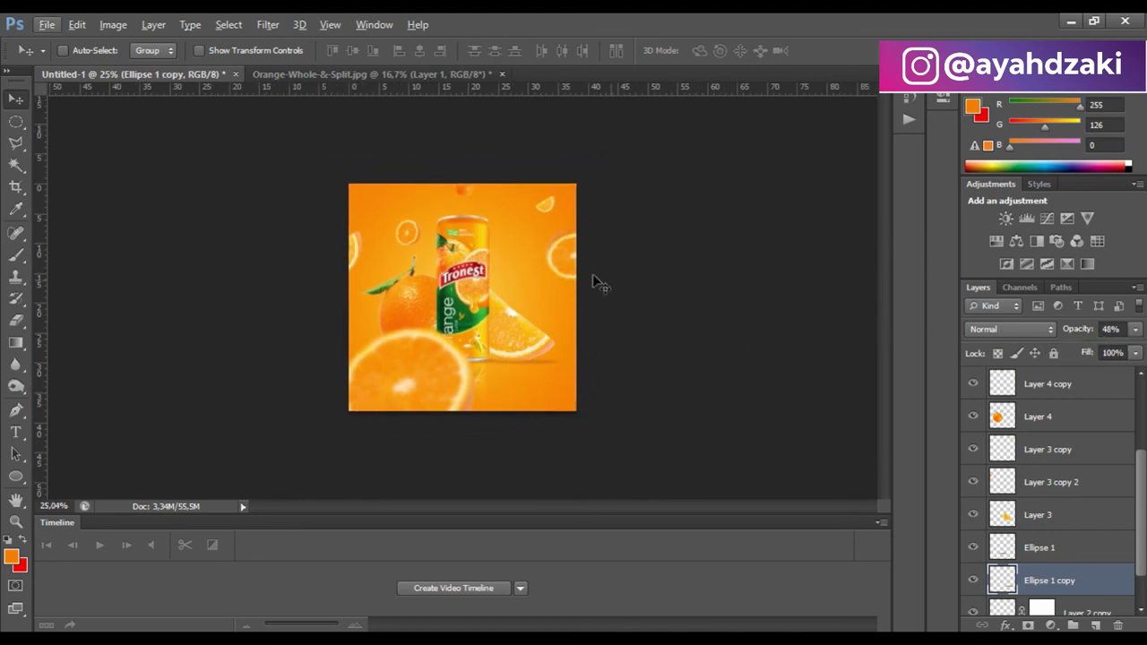
alt+scroll(573, 270, up, 2)
alt+scroll(565, 268, up, 1)
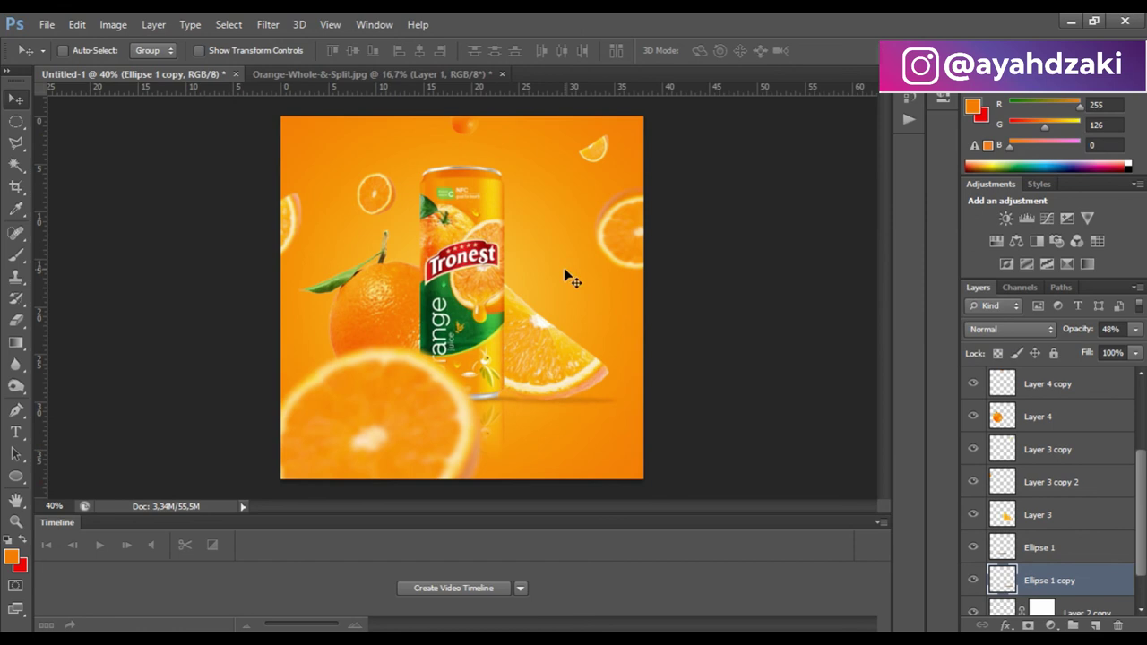